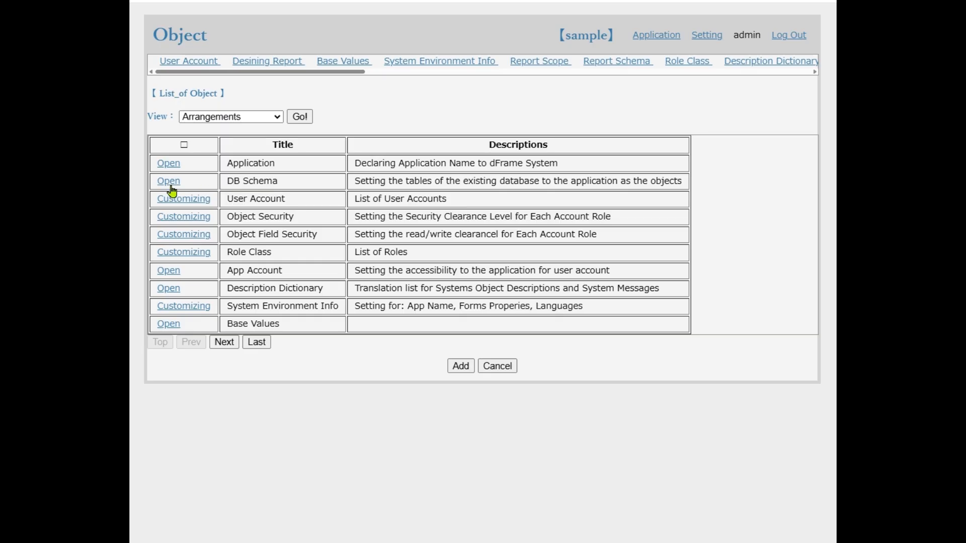
# Open DB Schema and check which applications are offered for selection
pyautogui.click(170, 185)
pyautogui.click(240, 101)
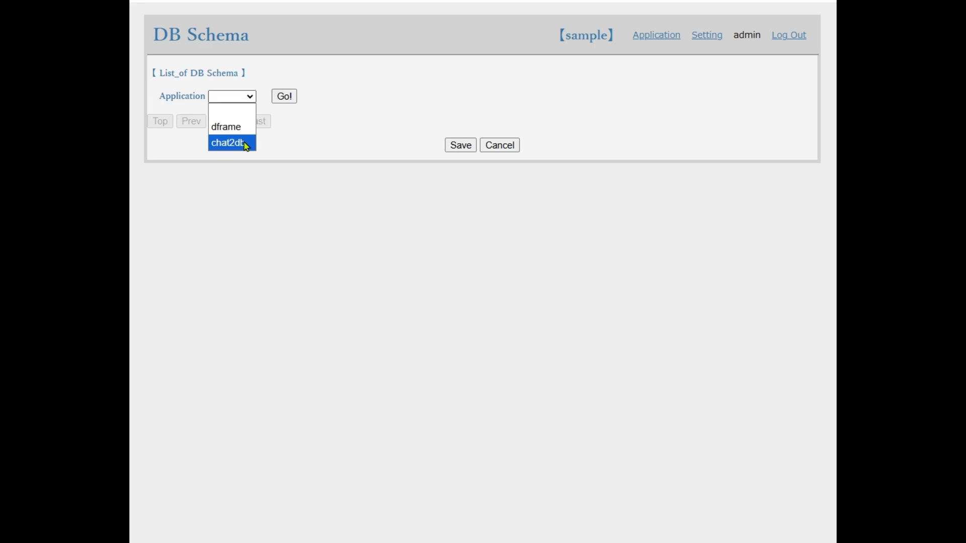
pyautogui.click(273, 146)
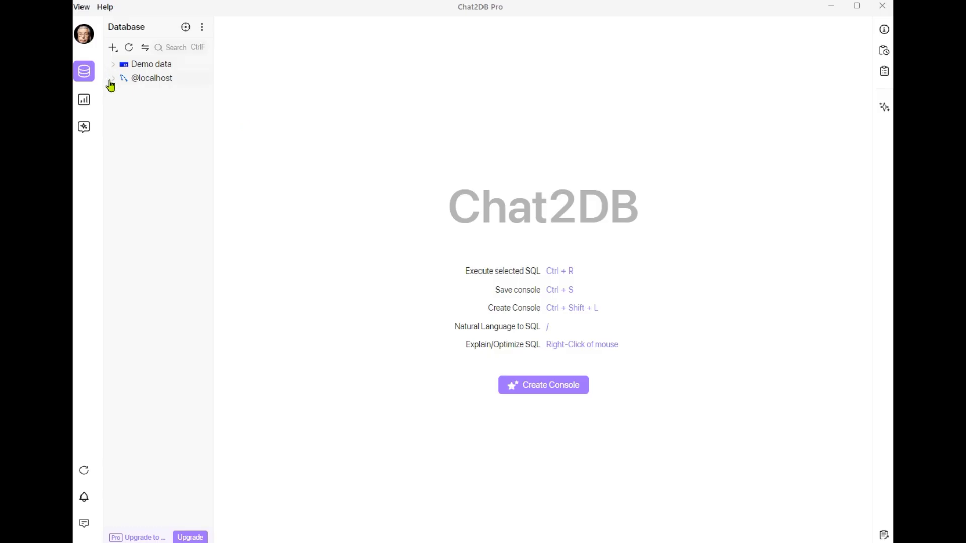
pyautogui.click(112, 81)
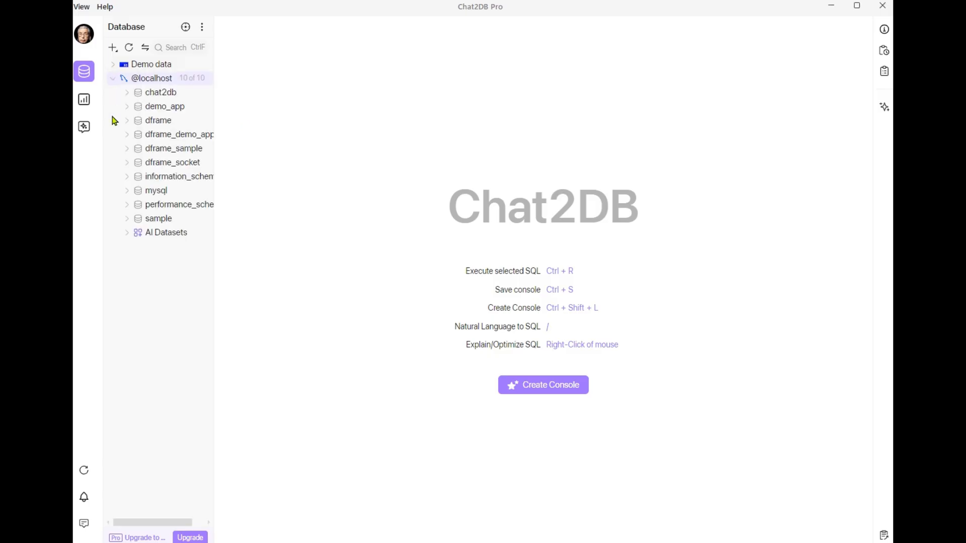
pyautogui.click(130, 222)
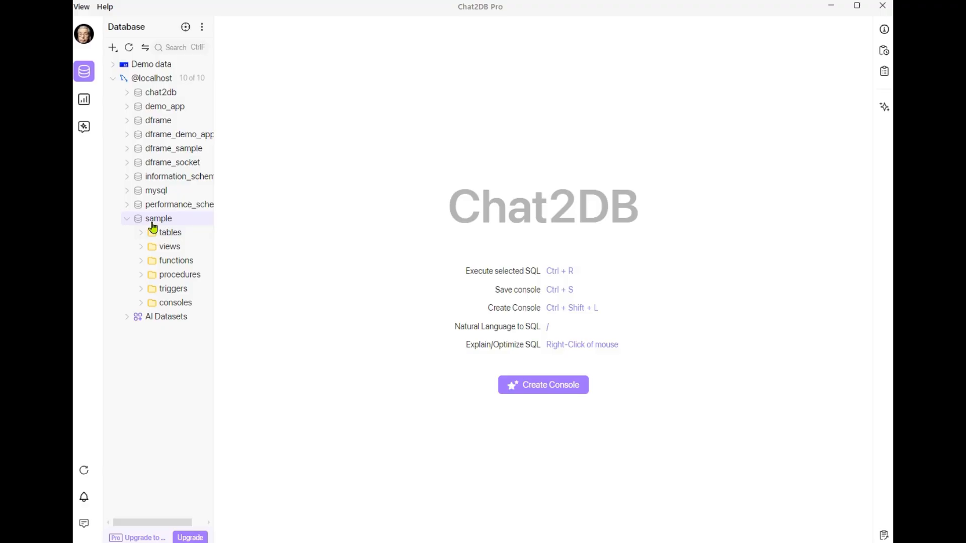
pyautogui.rightClick(151, 220)
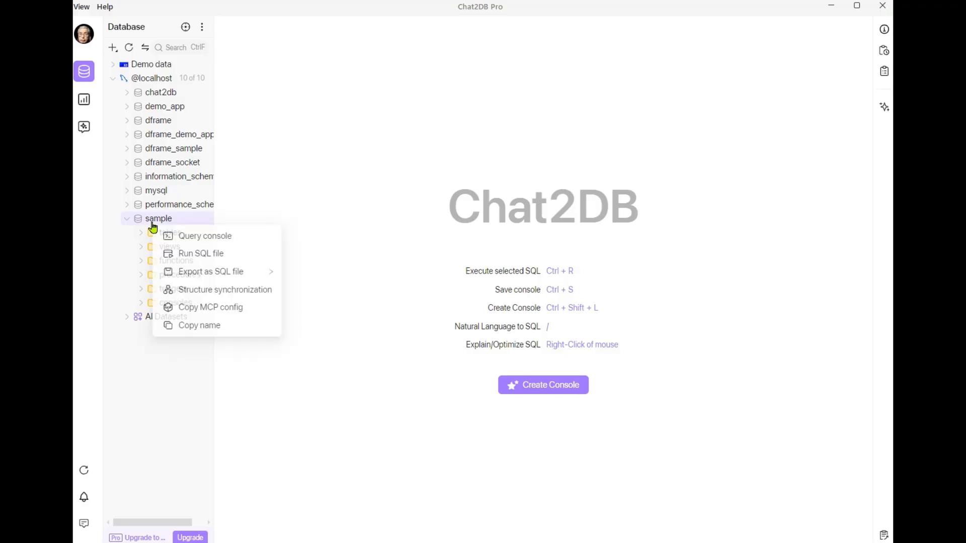
pyautogui.click(210, 238)
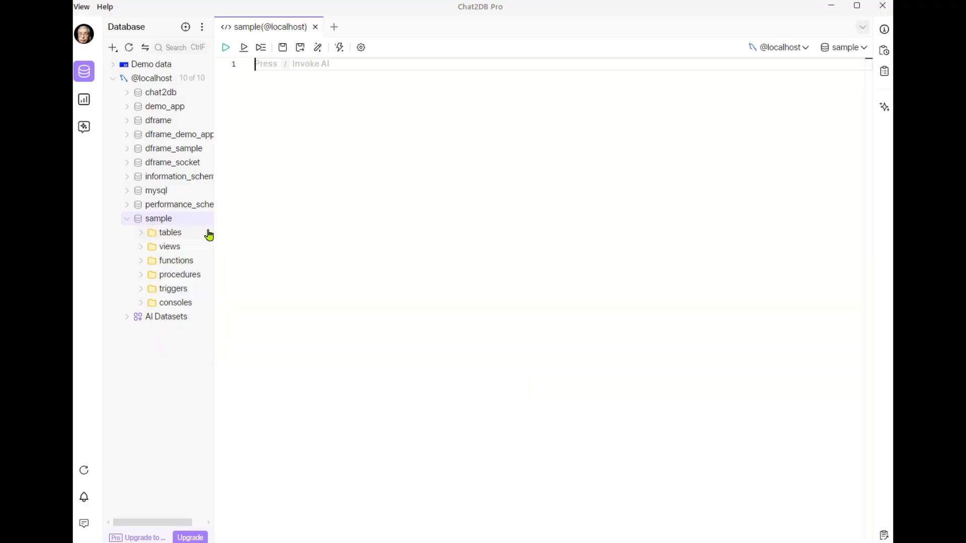
# Have the AI generate SQL from the pasted prompt for a cash_book table with January to March 2026 sample data, and run it
pyautogui.press('/')
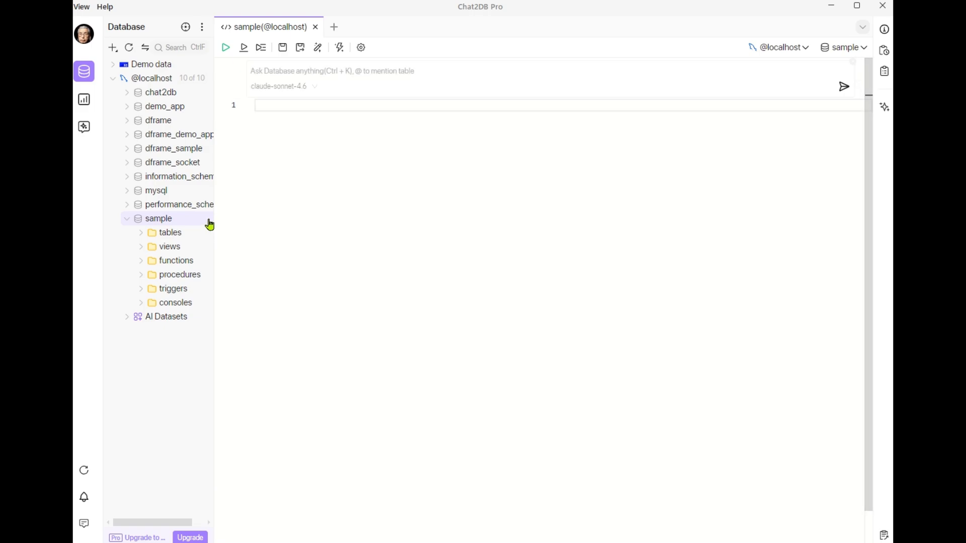
pyautogui.hotkey('ctrl', 'v')
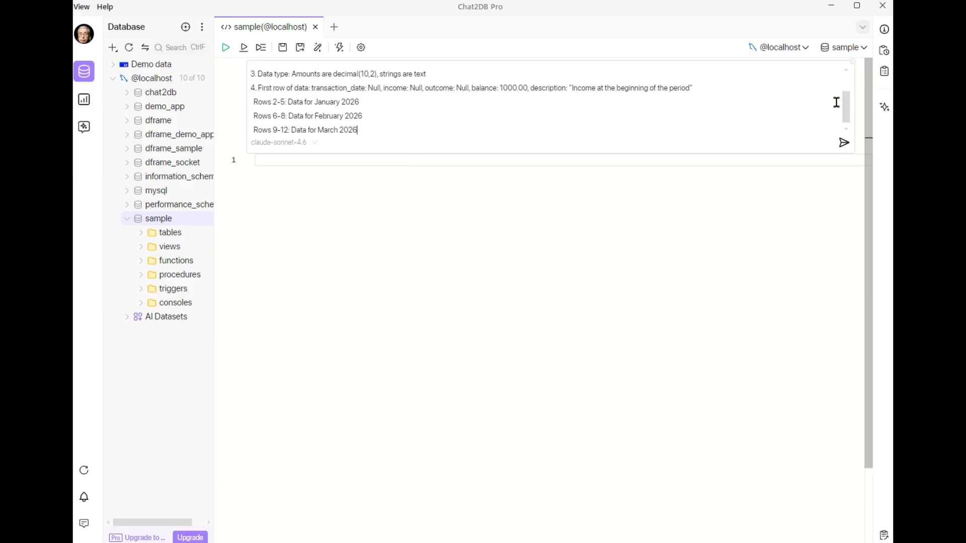
pyautogui.scroll(3, 844, 104)
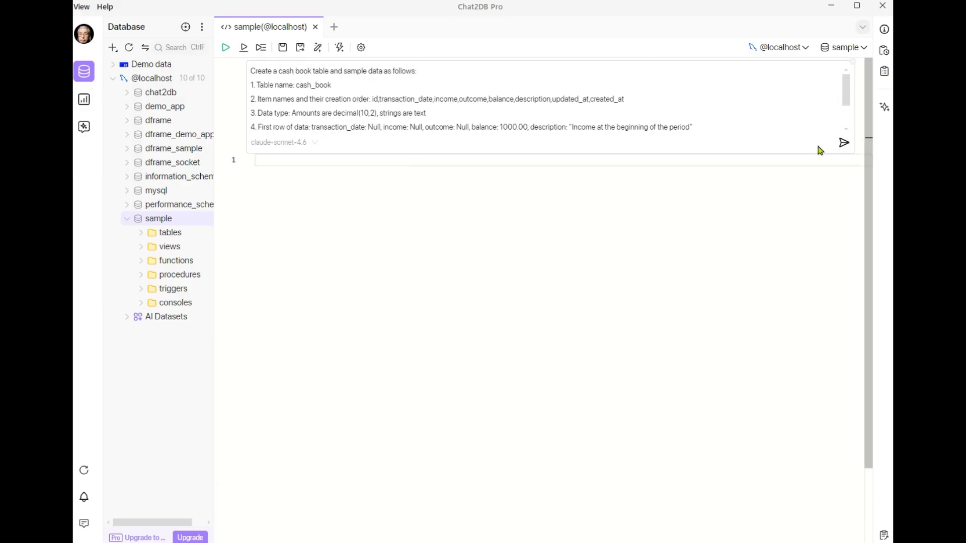
pyautogui.click(843, 147)
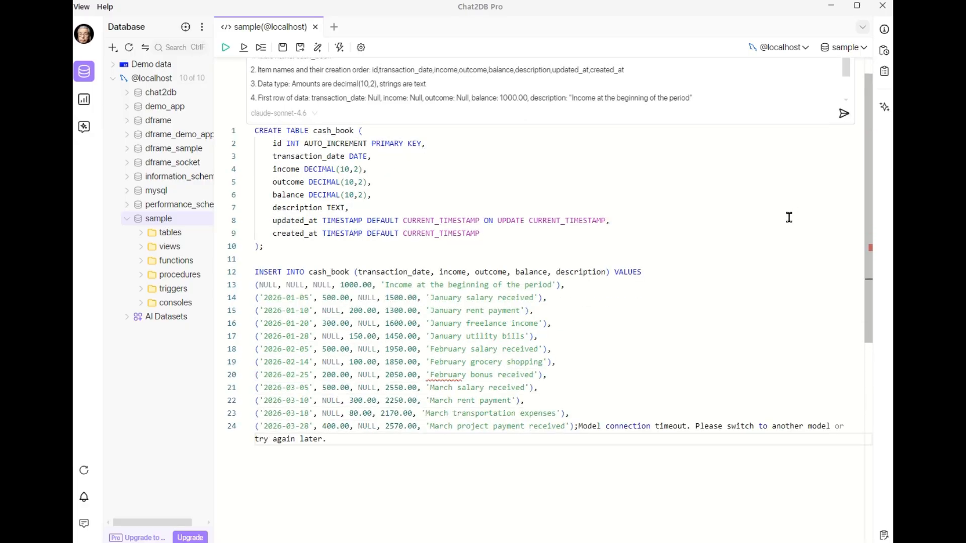
pyautogui.scroll(3, 789, 217)
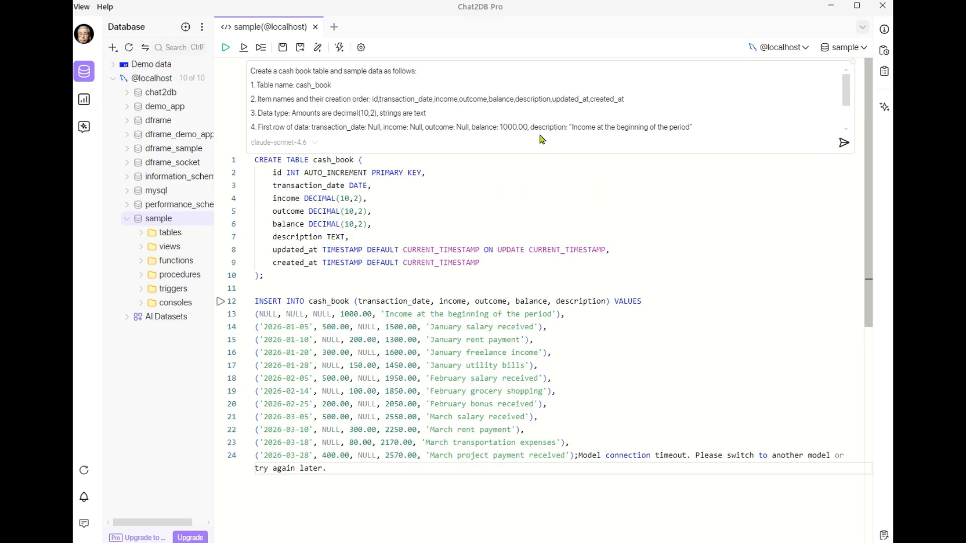
pyautogui.click(226, 47)
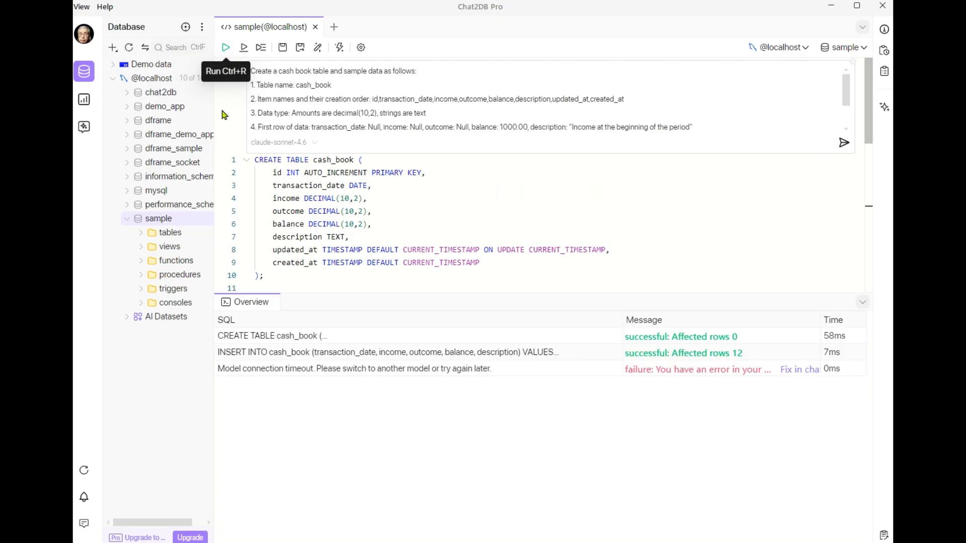
# Refresh the sample database's tables and open the cash_book table to check its data
pyautogui.click(186, 234)
pyautogui.rightClick(186, 235)
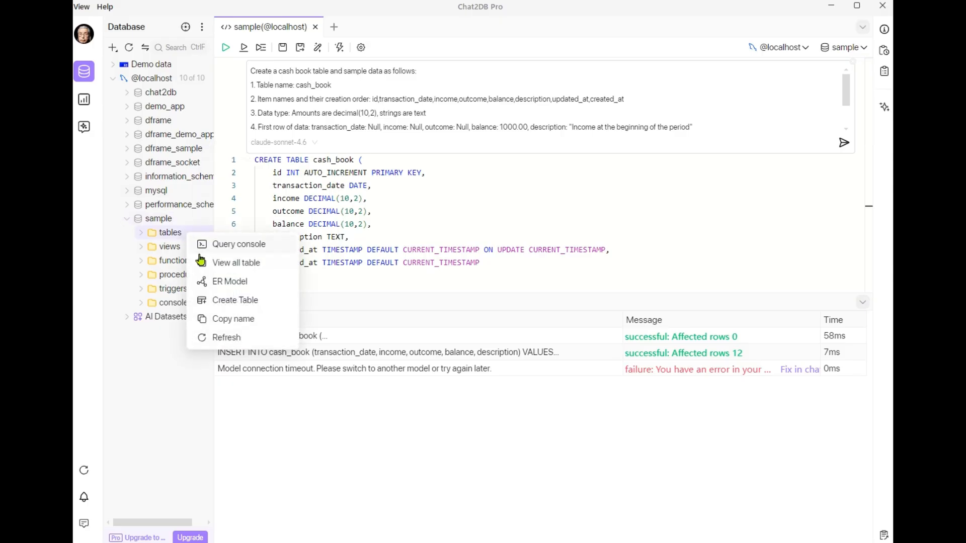
pyautogui.click(227, 337)
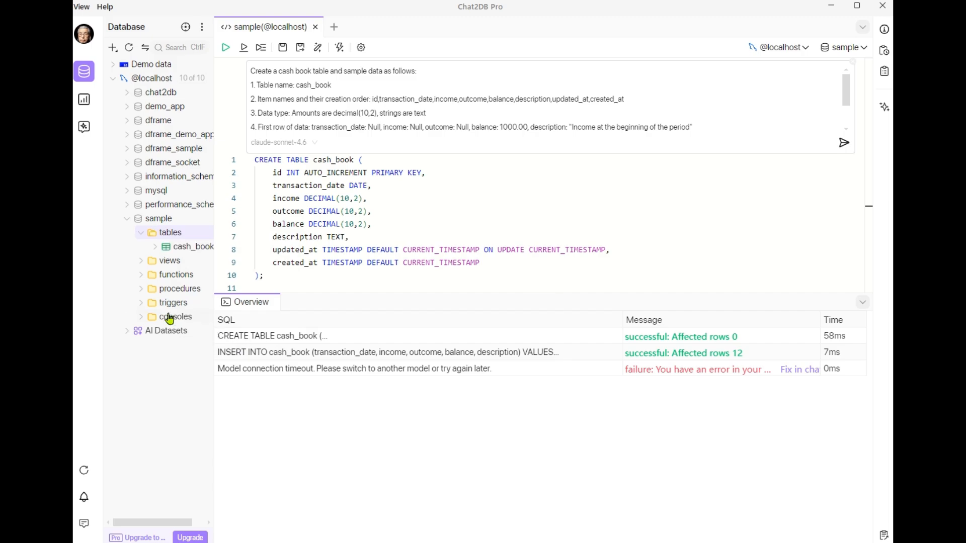
pyautogui.rightClick(175, 249)
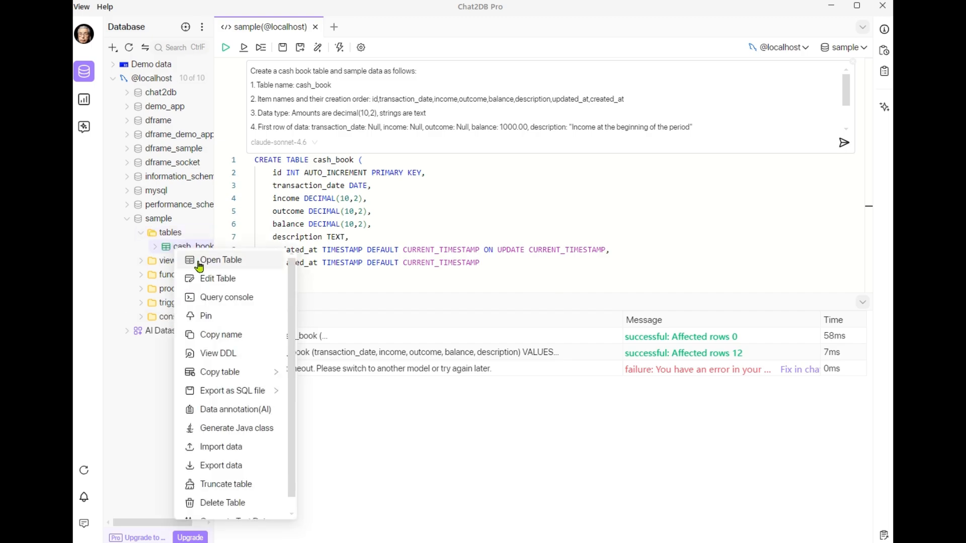
pyautogui.click(192, 260)
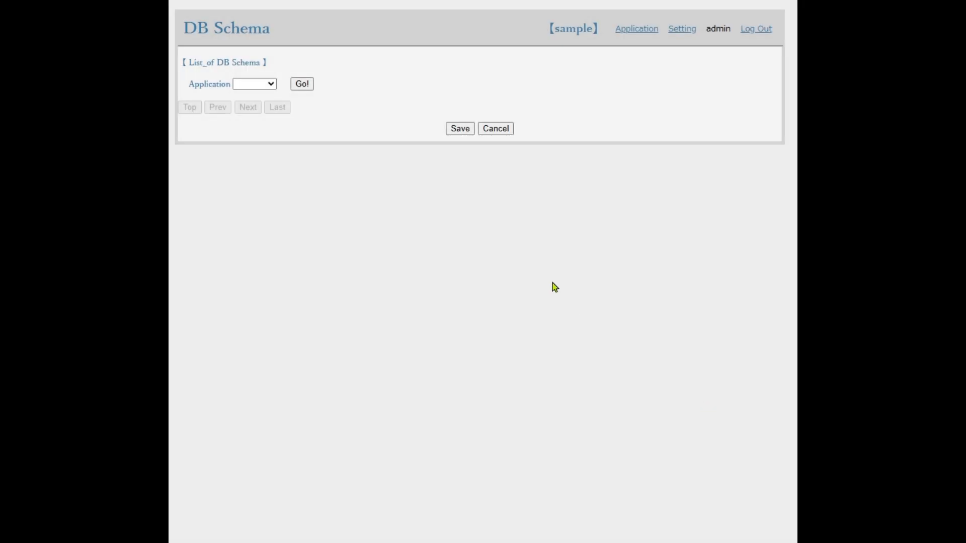
# Back in dFrame's DB Schema, load the sample application's tables, set Connect to Yes for cash_book and save
pyautogui.click(275, 88)
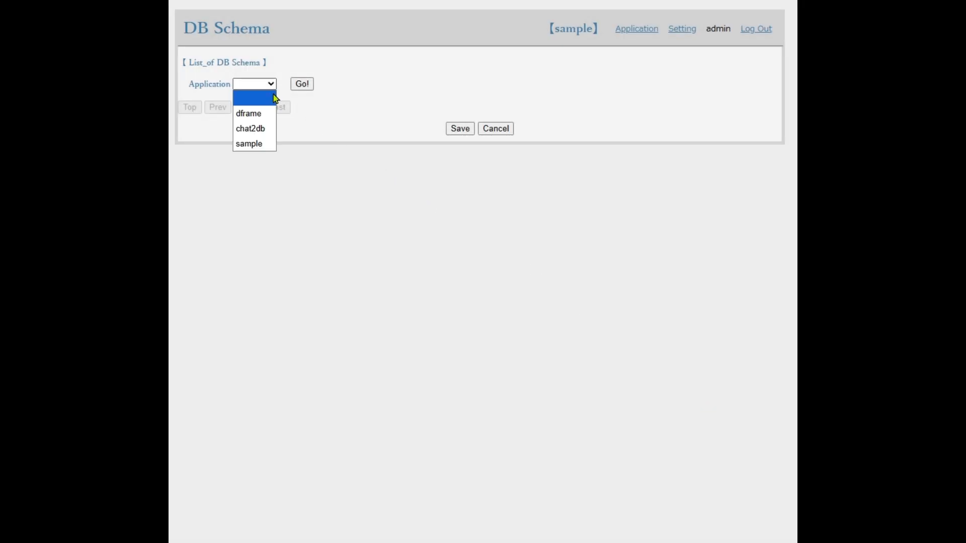
pyautogui.click(261, 143)
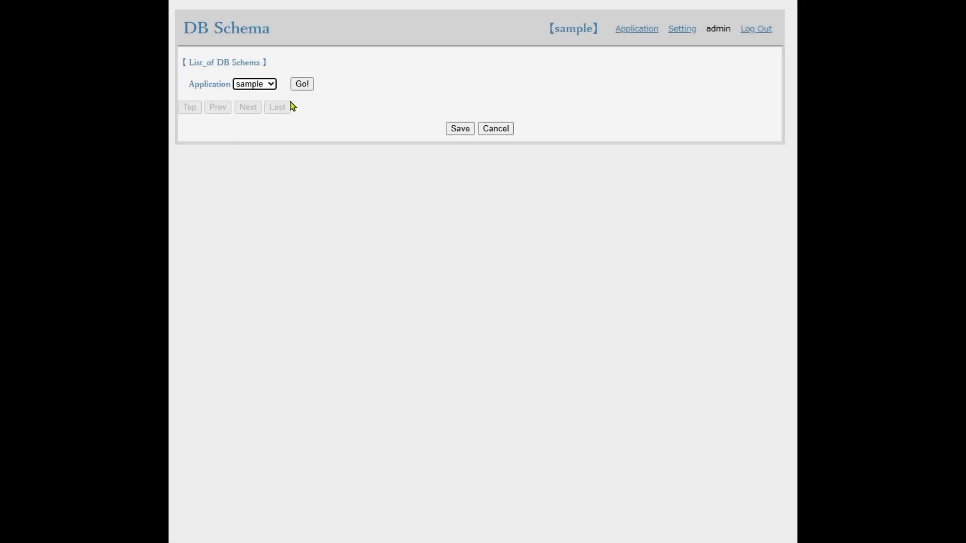
pyautogui.click(302, 86)
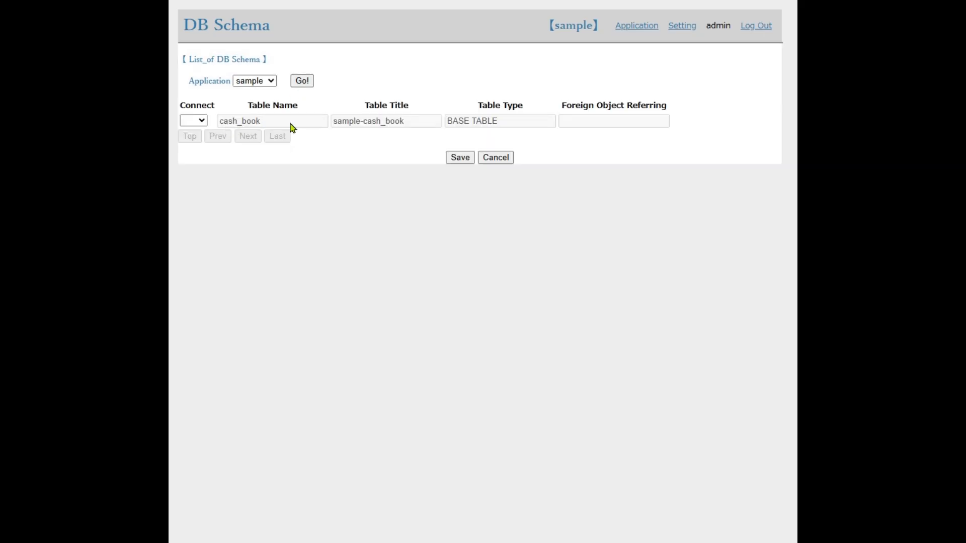
pyautogui.click(203, 121)
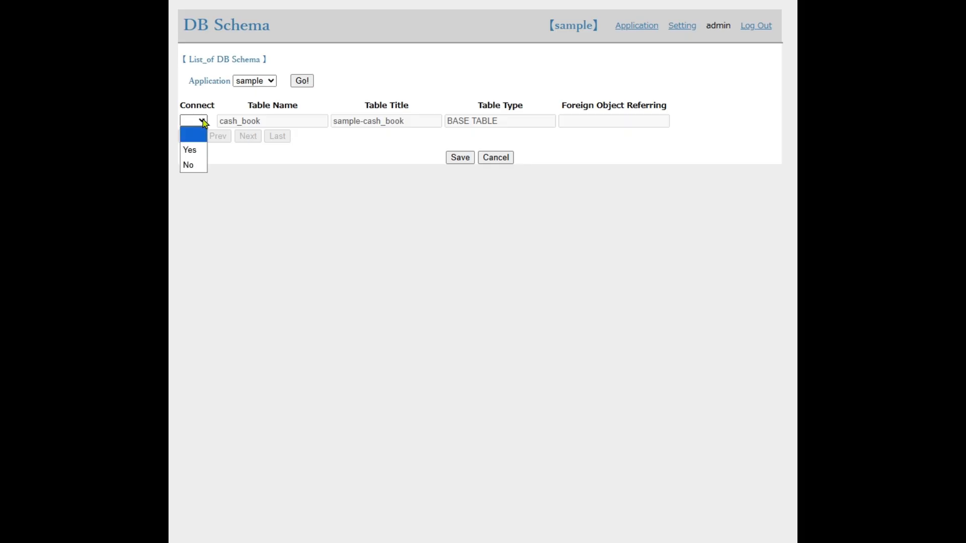
pyautogui.click(199, 151)
pyautogui.click(459, 160)
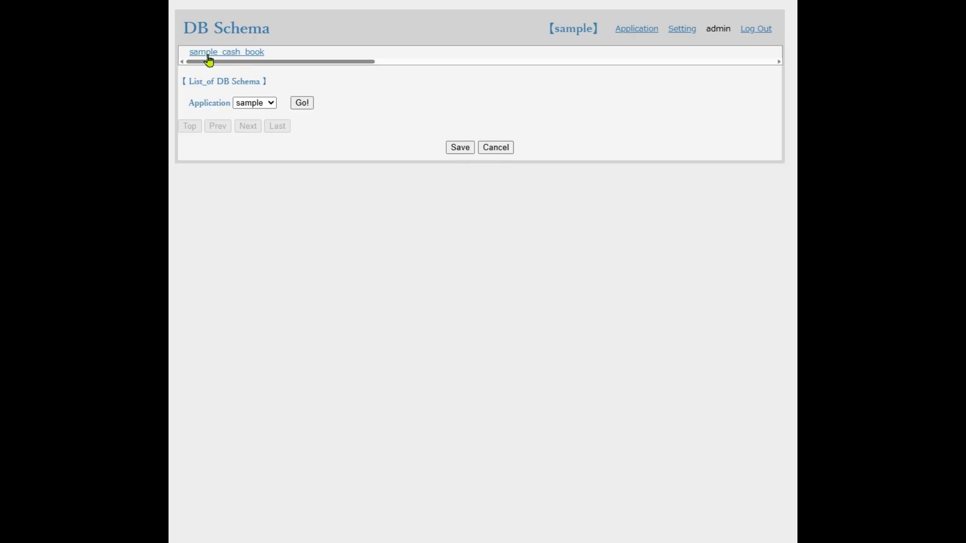
# Open the sample_cash_book list and page through its records and columns, returning to the first page
pyautogui.click(209, 59)
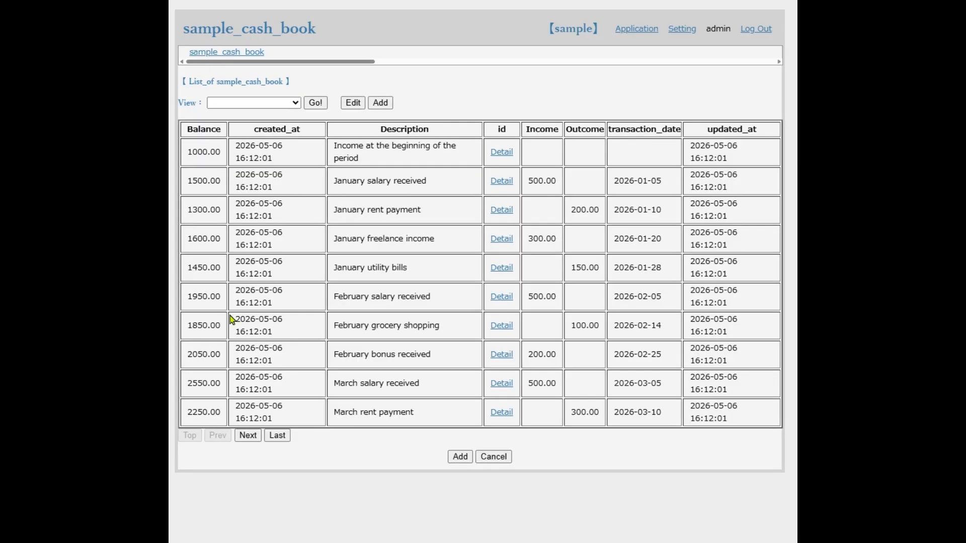
pyautogui.click(246, 436)
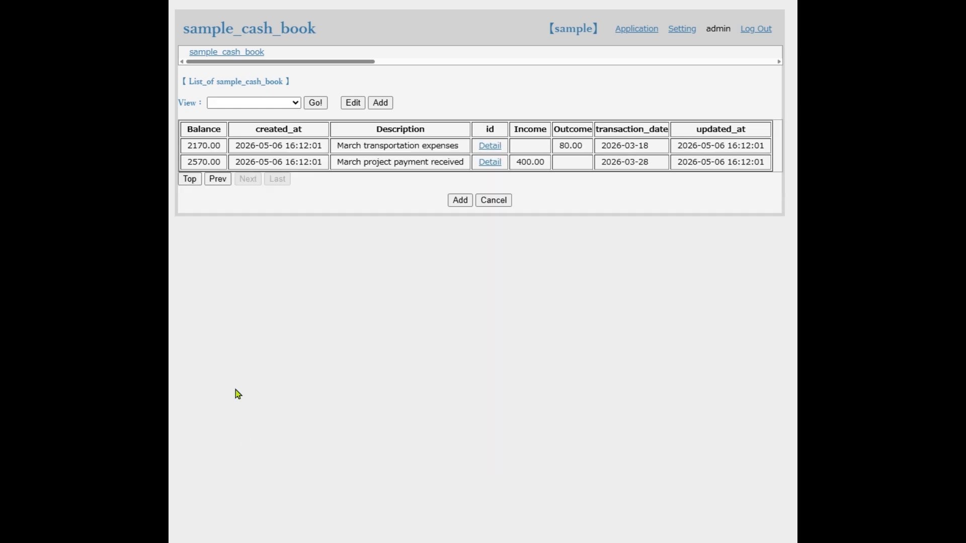
pyautogui.click(190, 179)
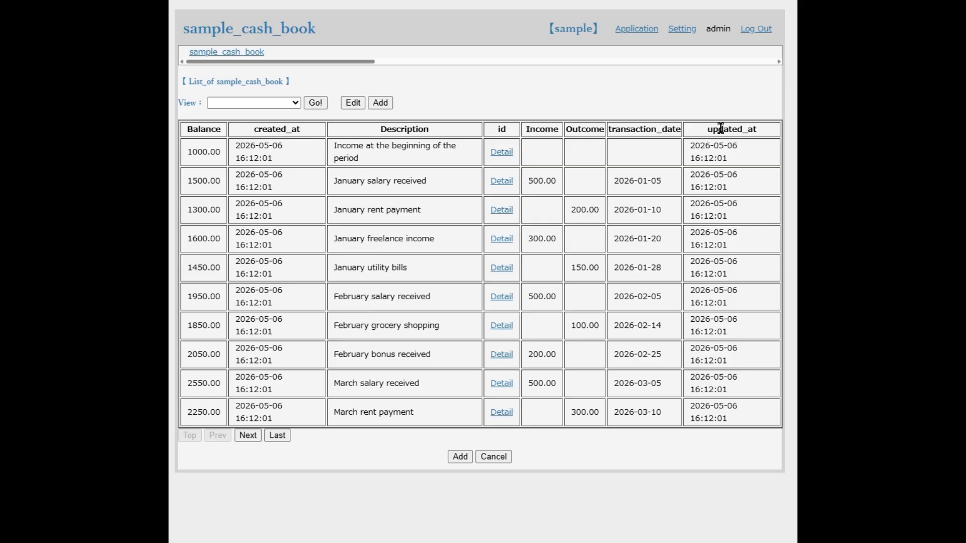
# Open the detail form of the "January salary received" record and examine its balance, updated_at and created_at fields
pyautogui.click(501, 182)
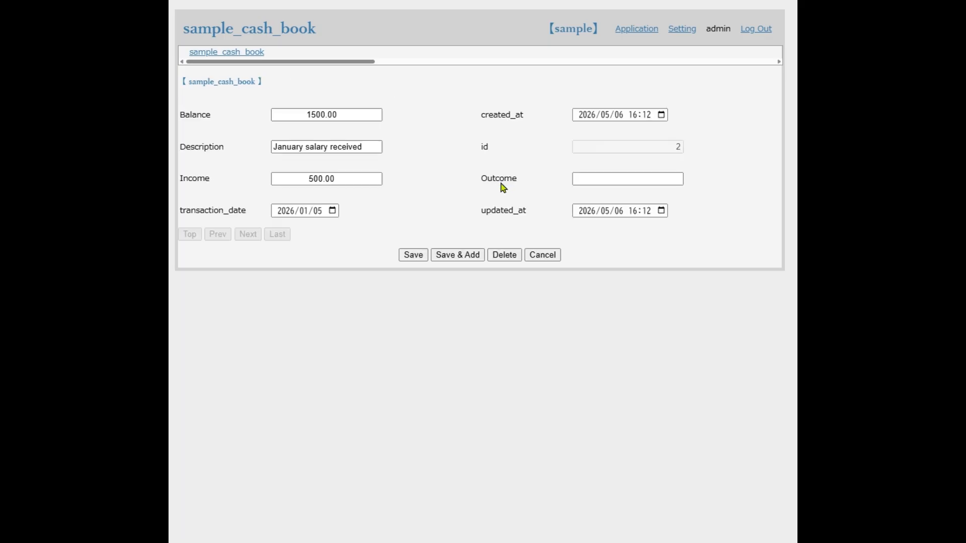
pyautogui.click(344, 115)
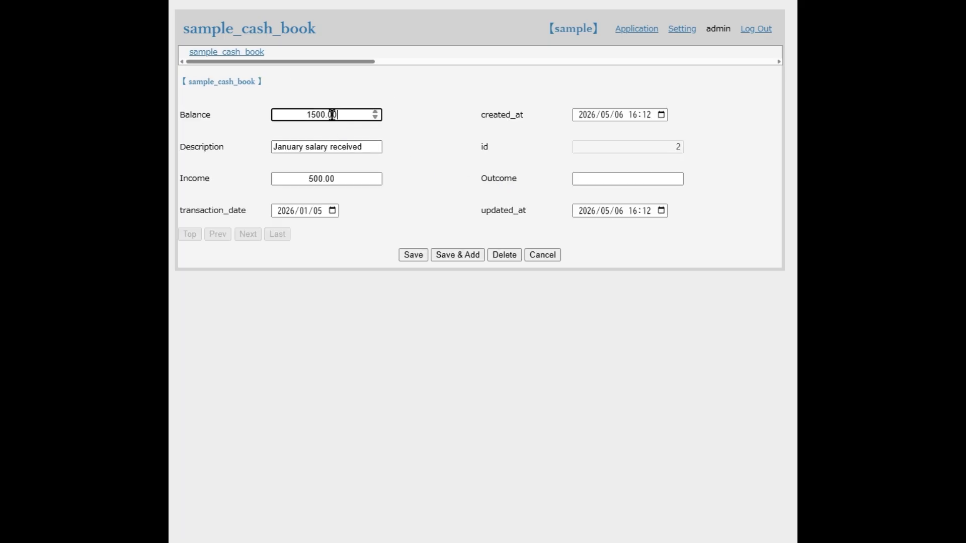
pyautogui.doubleClick(301, 115)
pyautogui.click(583, 216)
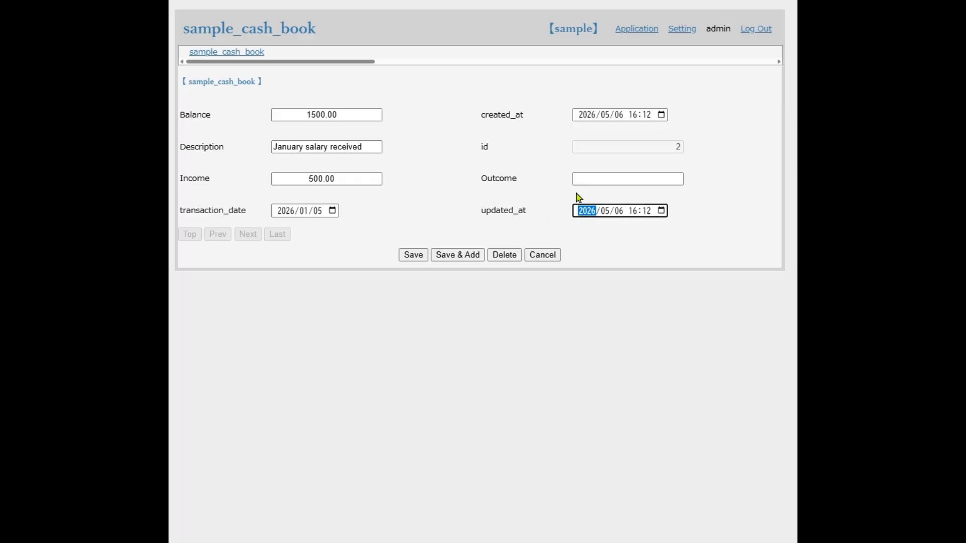
pyautogui.click(578, 116)
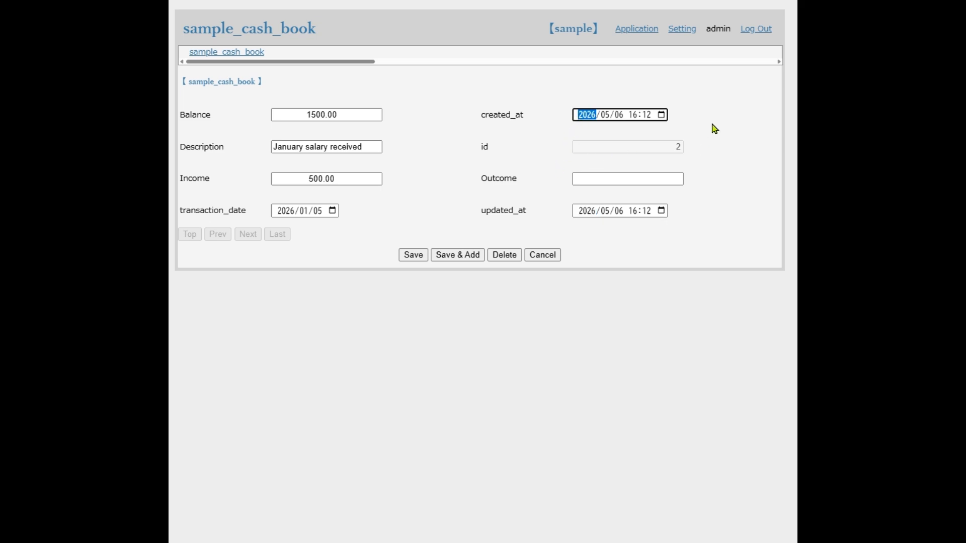
# Open the settings of the sample_cash_book object and change its title to "Cash Book"
pyautogui.click(683, 32)
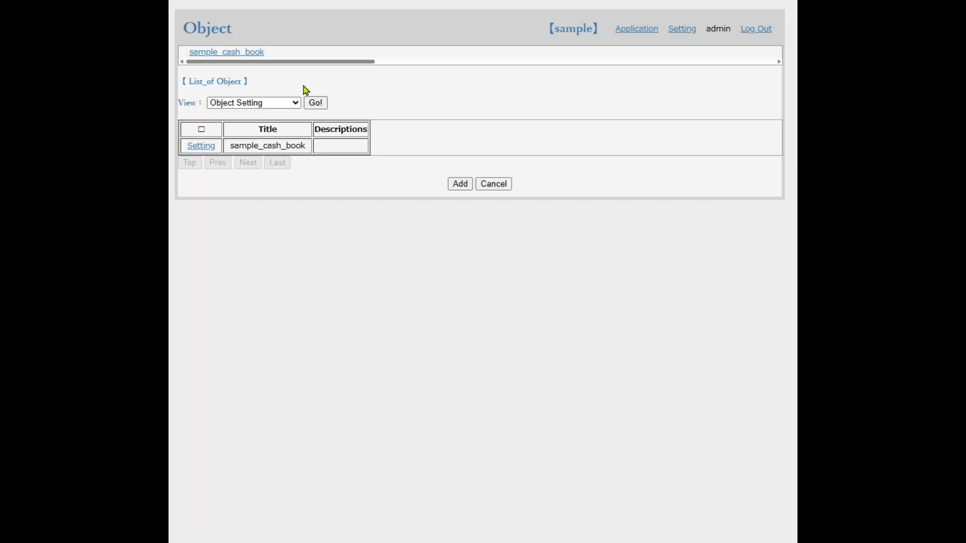
pyautogui.click(197, 151)
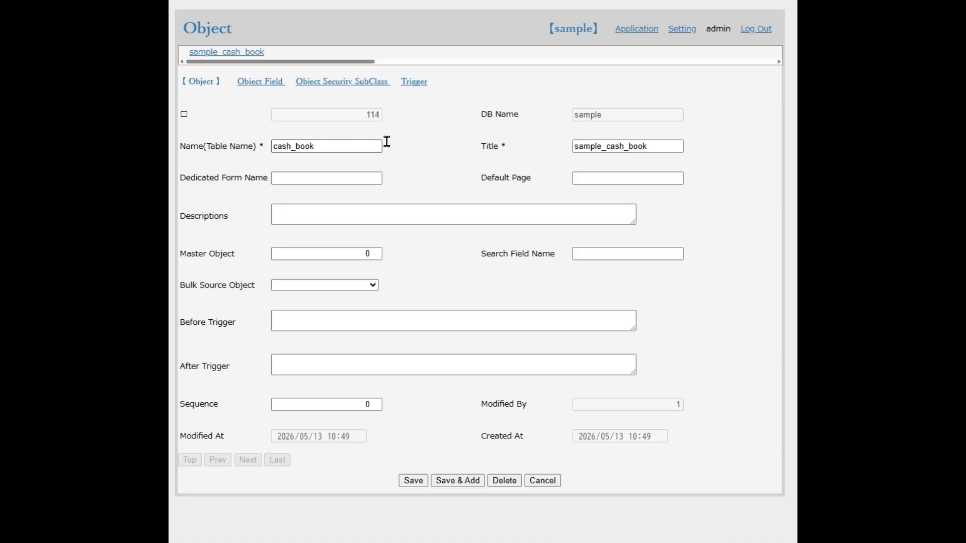
pyautogui.click(576, 148)
pyautogui.keyDown('shift'); pyautogui.click(611, 147); pyautogui.keyUp('shift')
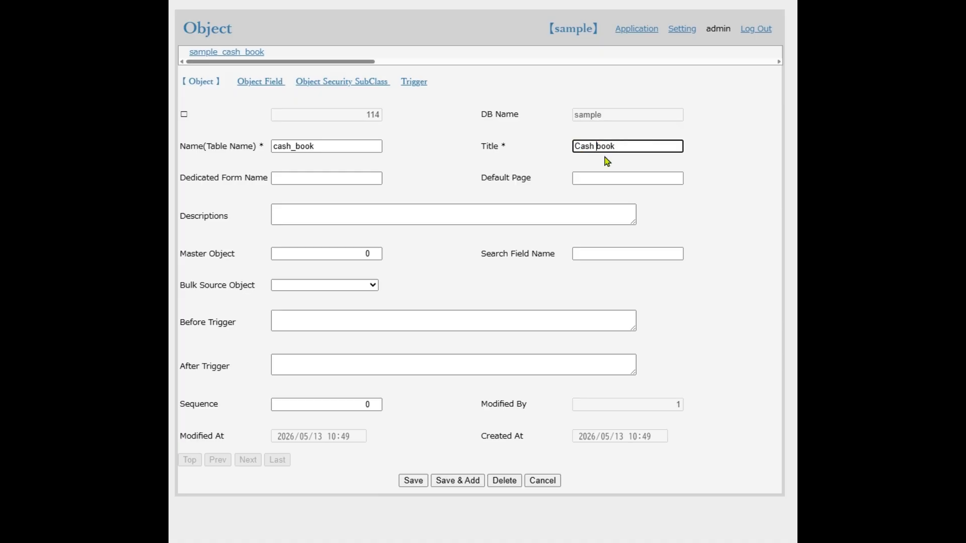
pyautogui.write('B')
pyautogui.press('Delete')
# Enter "Record daily cash deposits, withdrawals, and balances." as the object's description and save the object
pyautogui.click(560, 215)
pyautogui.write('Record daily cash deposits, withdrawals, and balances.')
pyautogui.press('Return')
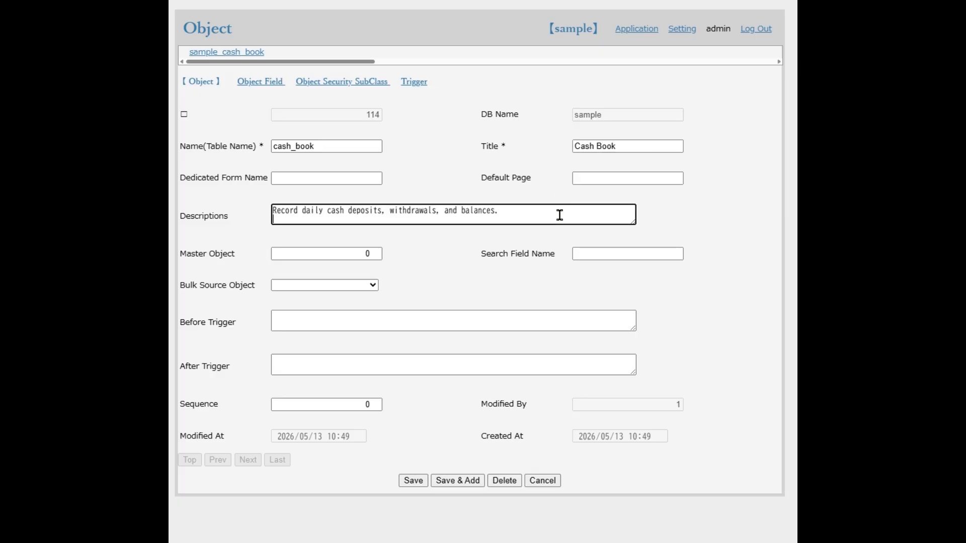
pyautogui.click(425, 483)
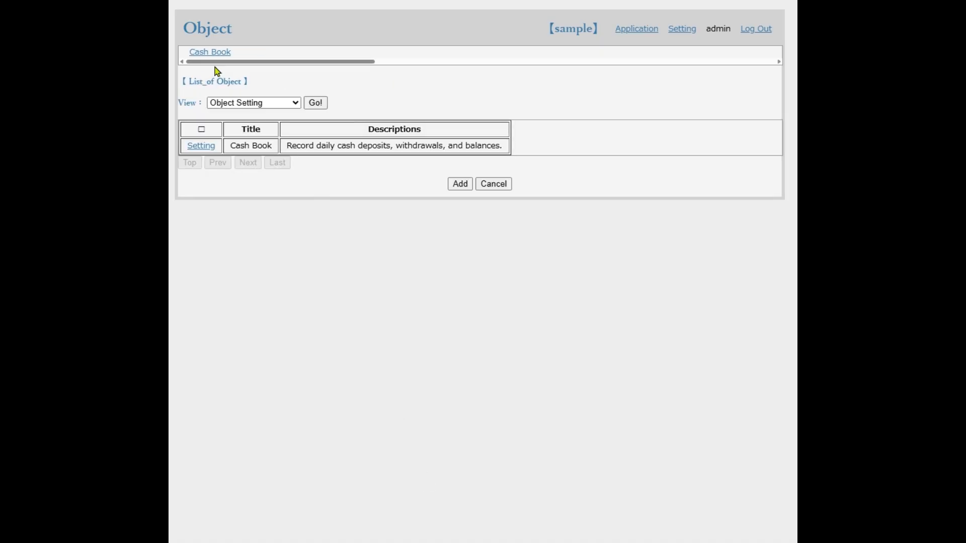
# Open the transaction_date field of the Cash Book object and change its title to "Transaction Date"
pyautogui.click(196, 151)
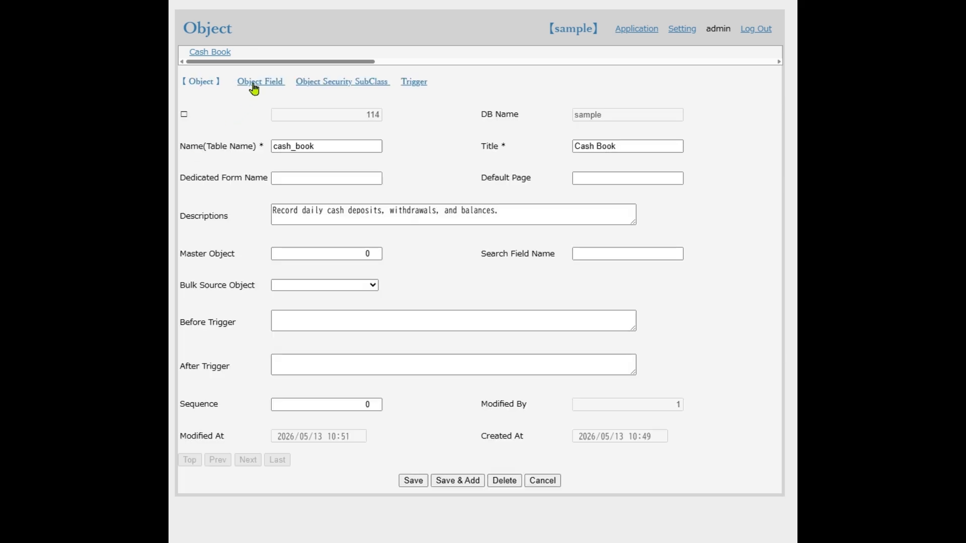
pyautogui.click(254, 87)
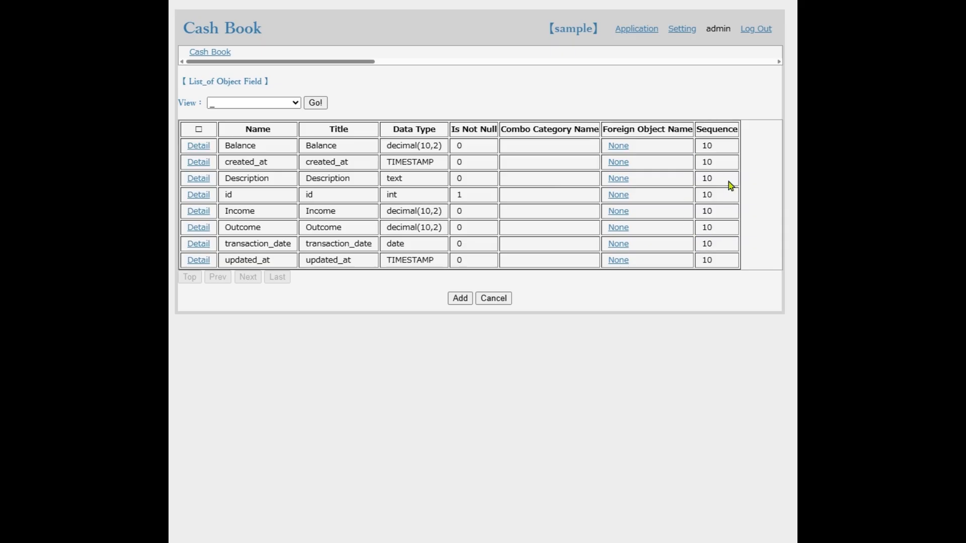
pyautogui.click(199, 247)
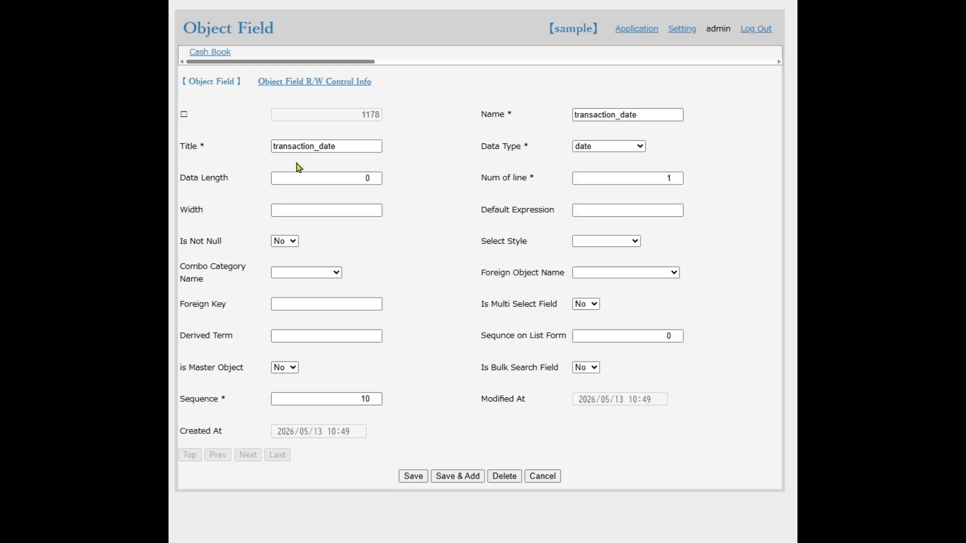
pyautogui.click(276, 147)
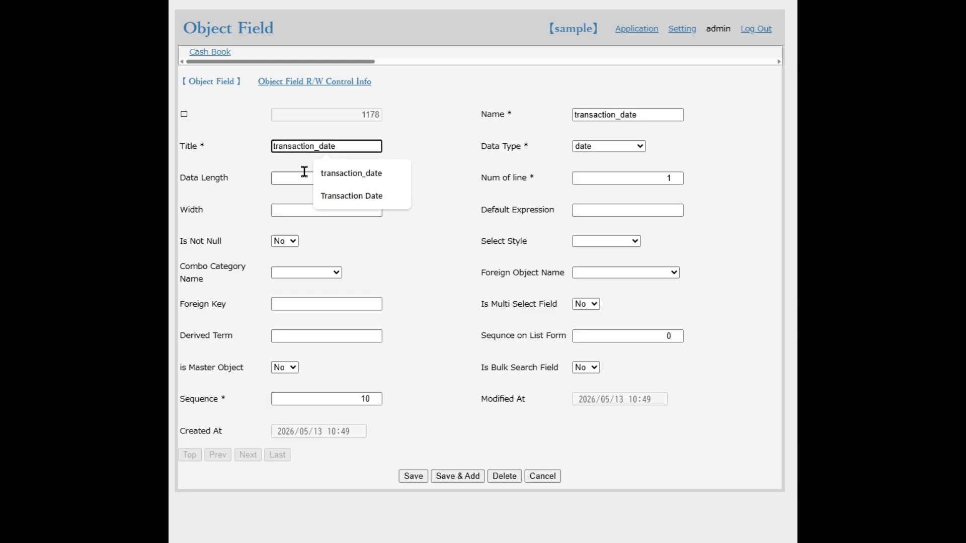
pyautogui.press('Delete')
pyautogui.write('T')
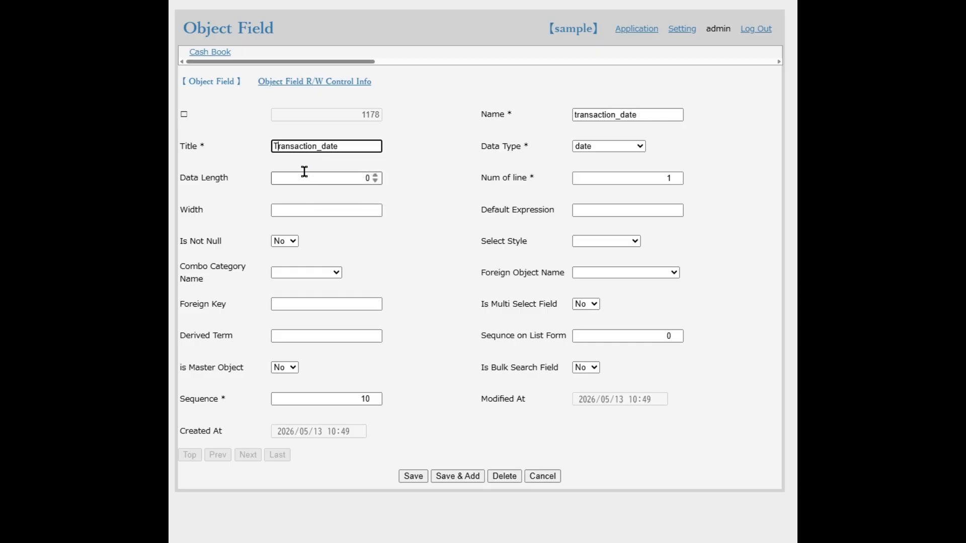
pyautogui.click(315, 146)
pyautogui.press('Delete')
pyautogui.press('Delete')
pyautogui.write('D')
# Set the transaction_date field's sequence to 20 and save the field
pyautogui.click(357, 397)
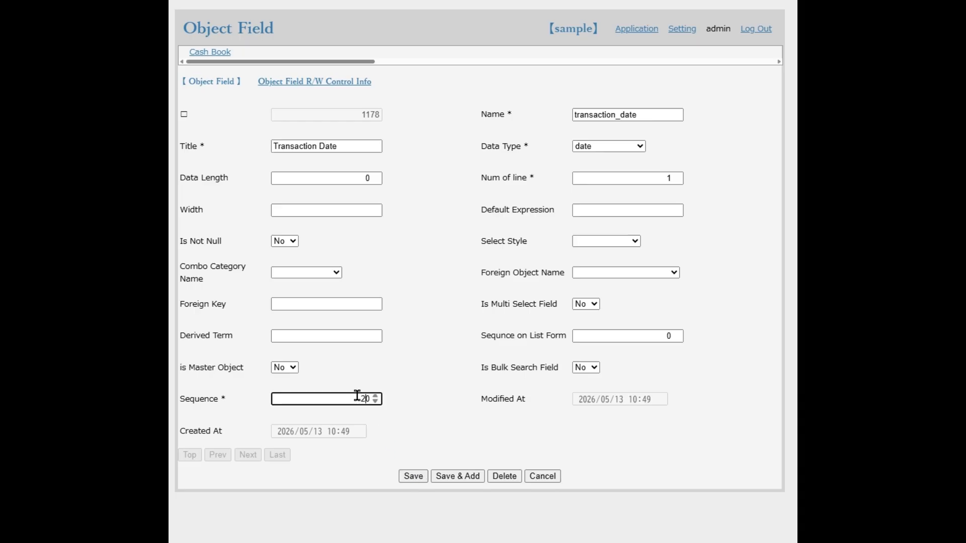
pyautogui.click(411, 478)
pyautogui.click(413, 481)
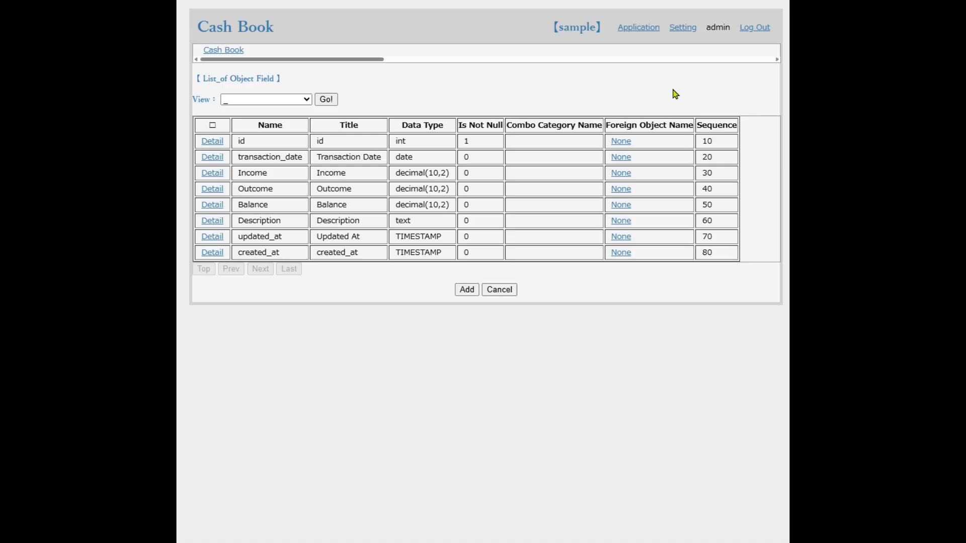
# Return to the sample application's settings and switch the object list to the Arrangements view
pyautogui.click(682, 31)
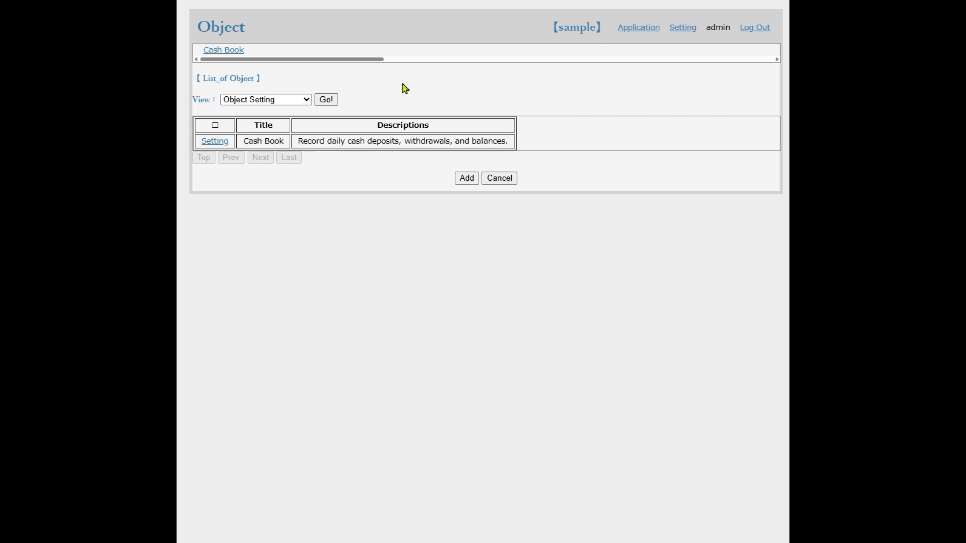
pyautogui.click(272, 104)
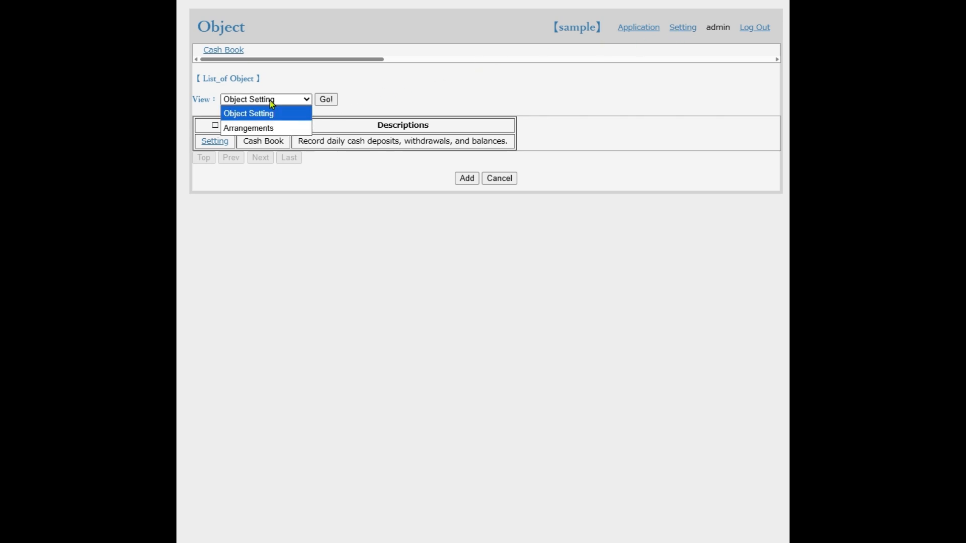
pyautogui.click(269, 130)
pyautogui.click(325, 101)
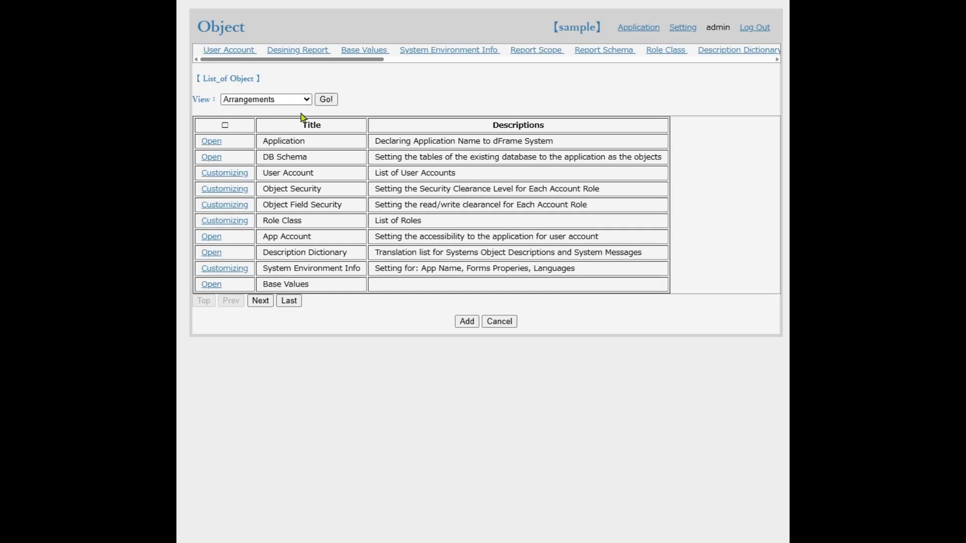
# Open the Object Field Security customization and load the fields of the Cash Book object
pyautogui.click(223, 206)
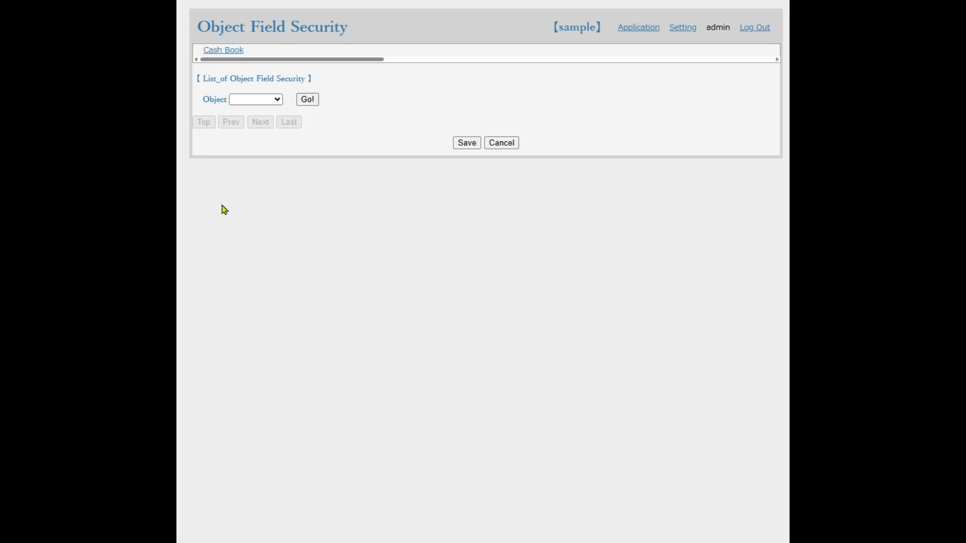
pyautogui.click(263, 103)
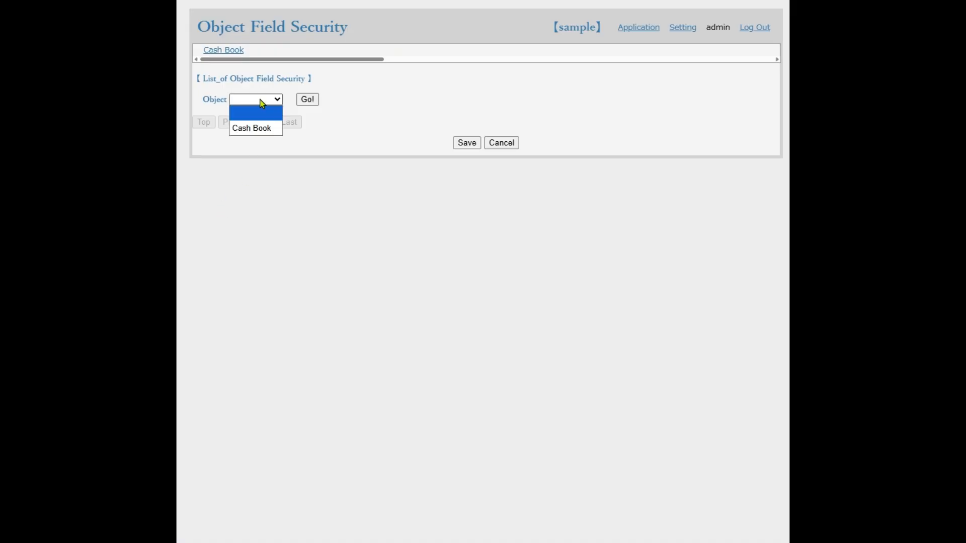
pyautogui.click(261, 129)
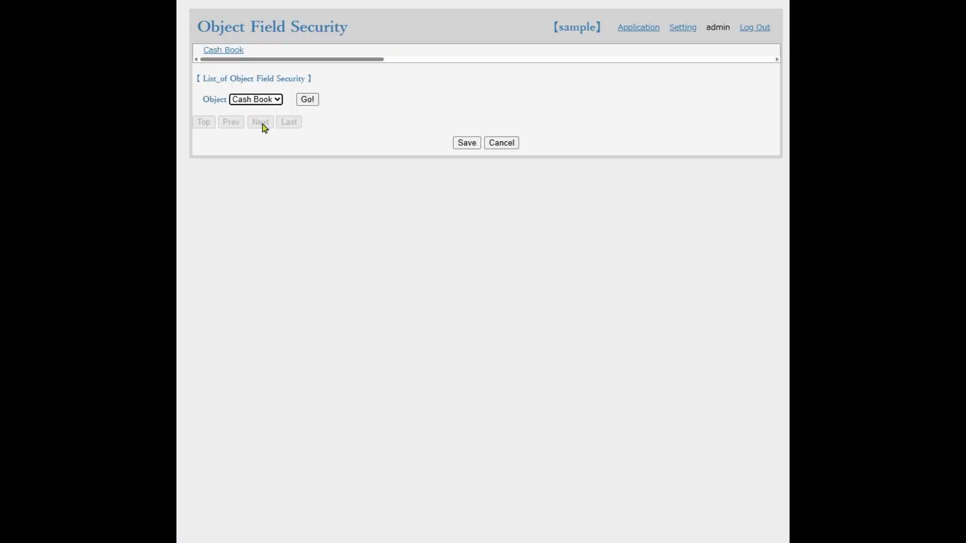
pyautogui.click(307, 104)
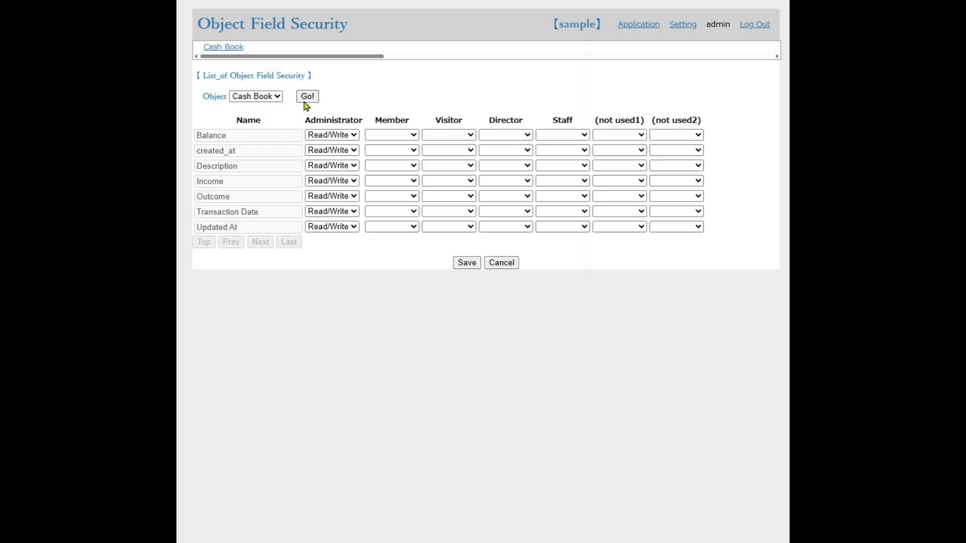
# Set the Administrator's access to Balance, created_at and Updated At to Read Only and save the field security
pyautogui.click(345, 140)
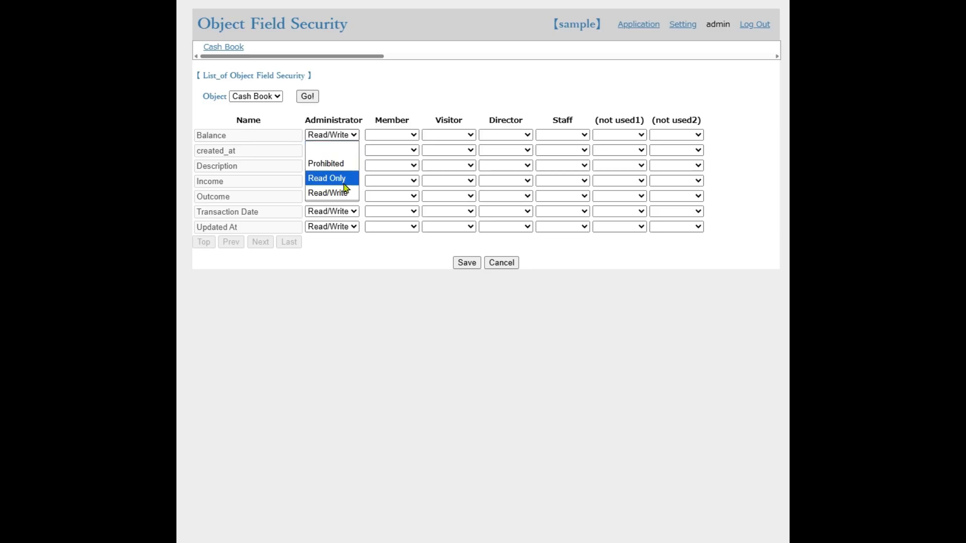
pyautogui.click(345, 178)
pyautogui.click(345, 151)
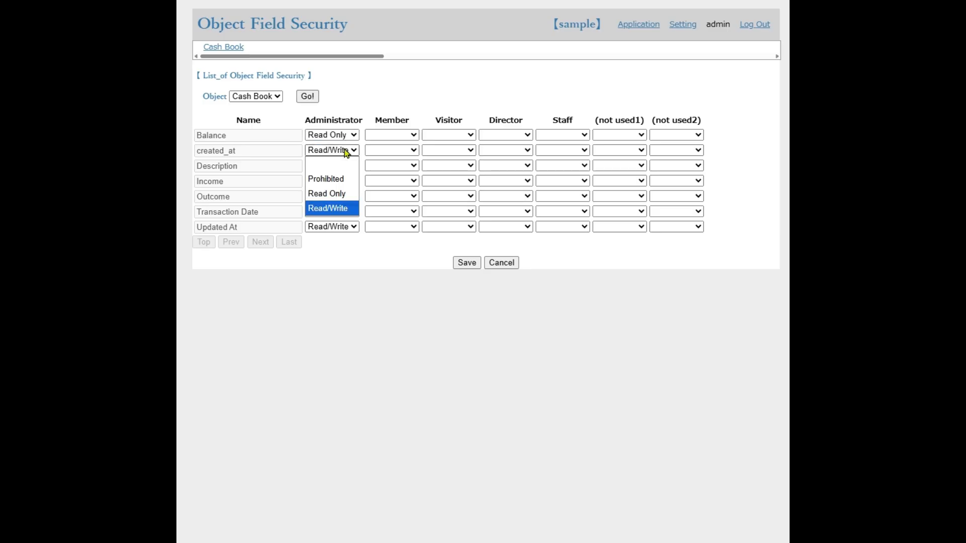
pyautogui.click(338, 195)
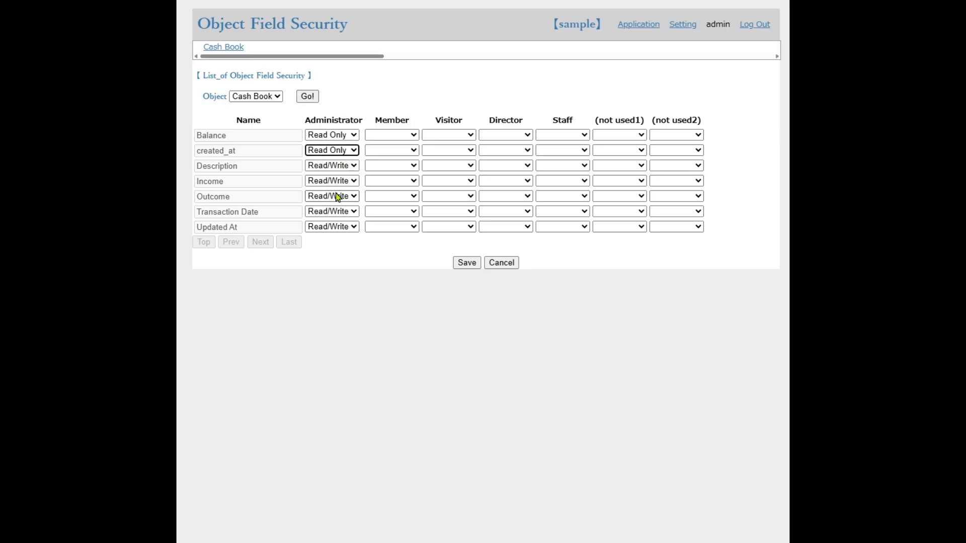
pyautogui.click(343, 228)
pyautogui.click(339, 272)
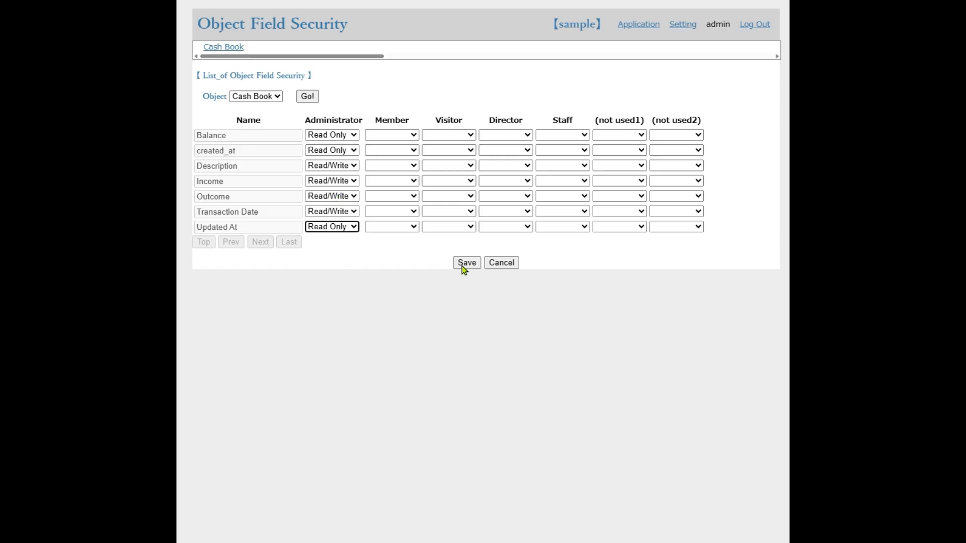
pyautogui.click(467, 266)
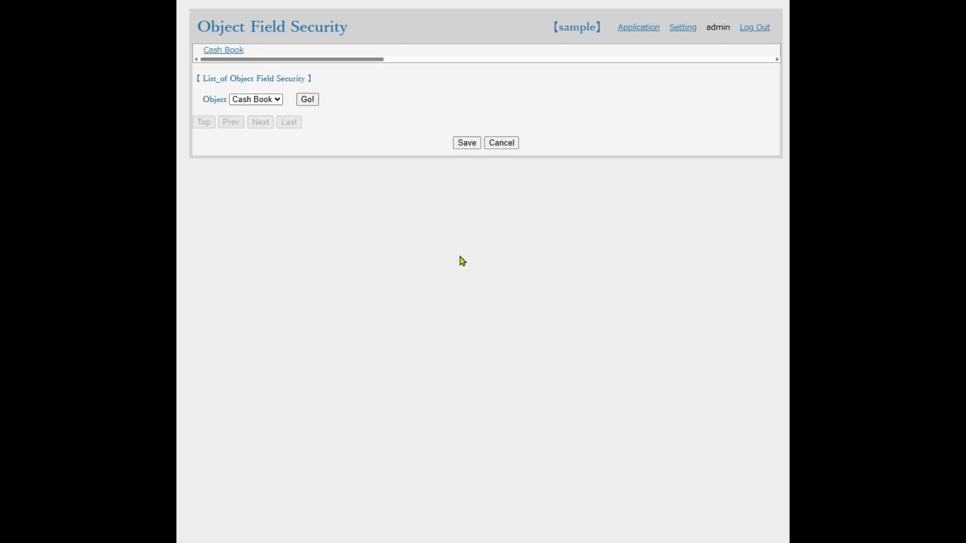
# Open the "January freelance income" record in the Cash Book list, set its income to 333.00 and save it
pyautogui.click(224, 52)
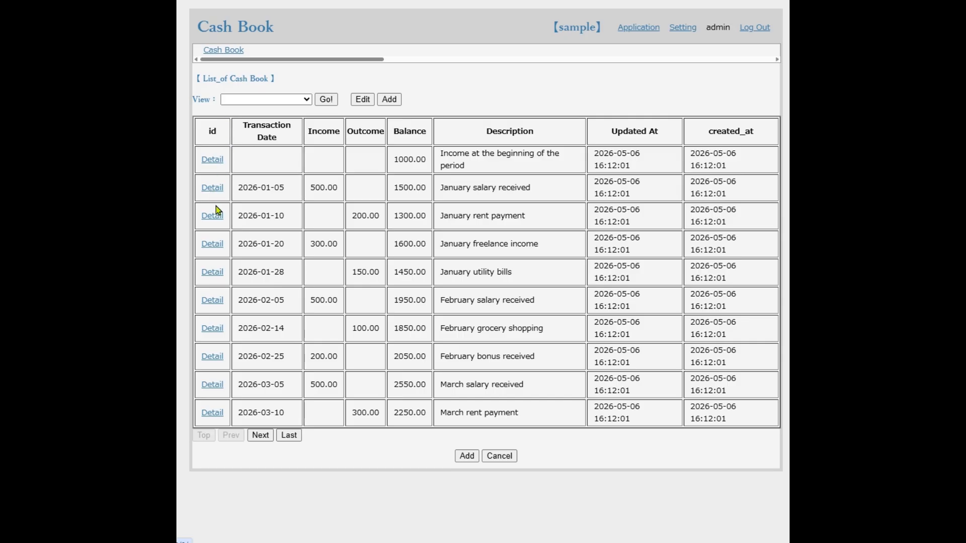
pyautogui.click(218, 246)
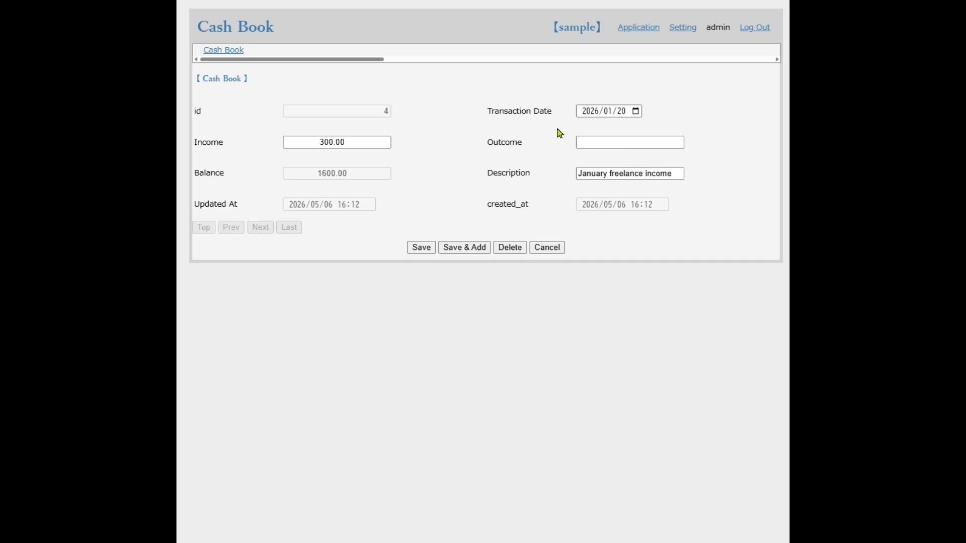
pyautogui.click(334, 142)
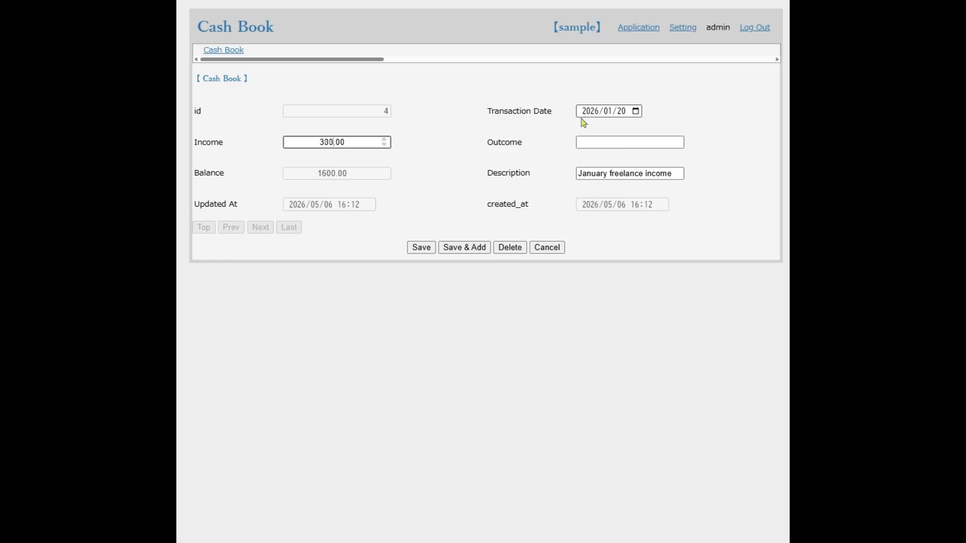
pyautogui.press('BackSpace')
pyautogui.press('BackSpace')
pyautogui.write('33')
pyautogui.click(420, 248)
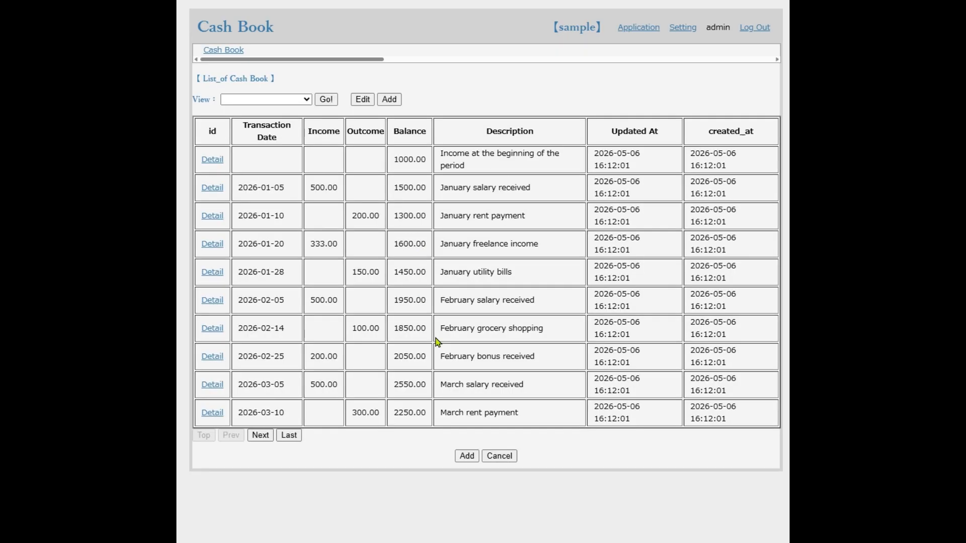
# Add a new Cash Book record and set its transaction date to 2026/02/18
pyautogui.click(467, 457)
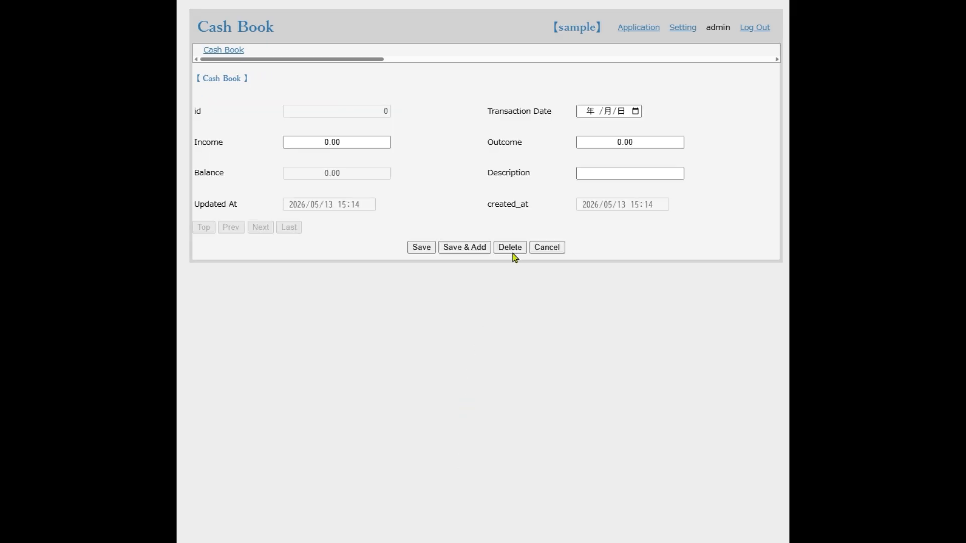
pyautogui.click(636, 114)
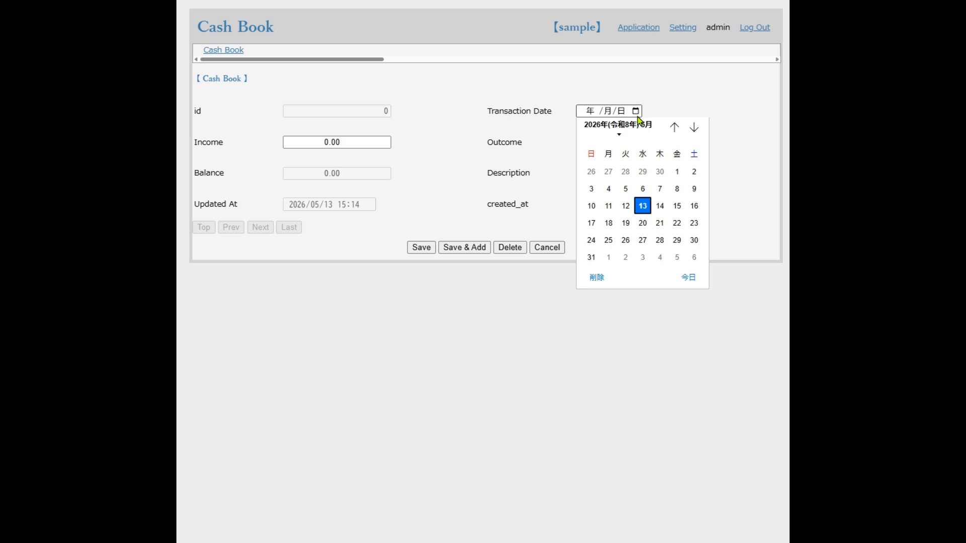
pyautogui.click(675, 128)
pyautogui.click(674, 127)
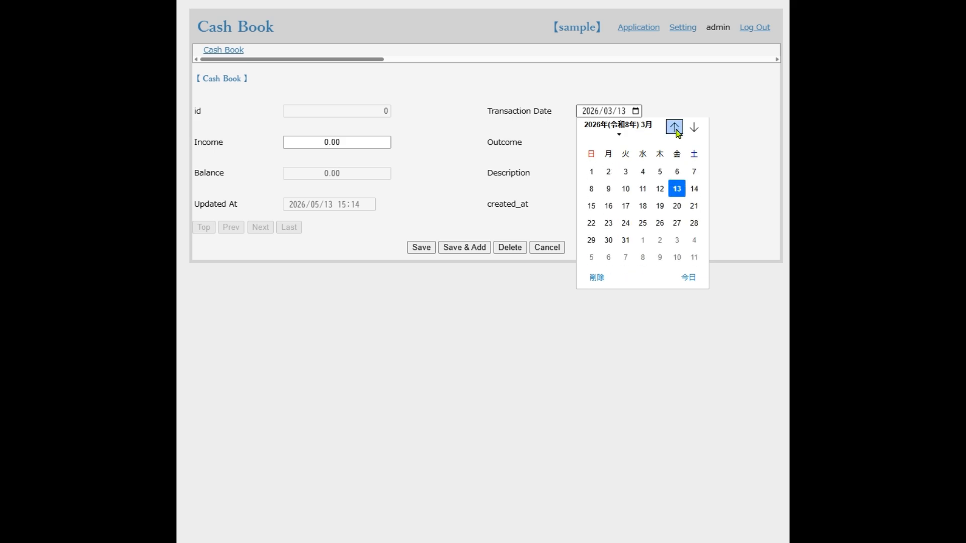
pyautogui.click(676, 129)
pyautogui.click(648, 211)
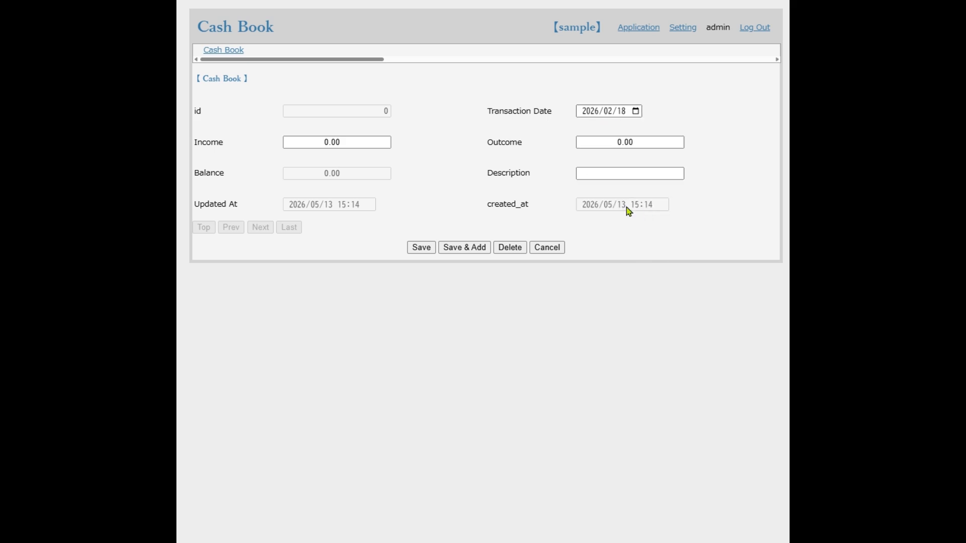
# Enter an outcome of 110.00, save the new record and go to the last page of the Cash Book list
pyautogui.click(608, 140)
pyautogui.write('11')
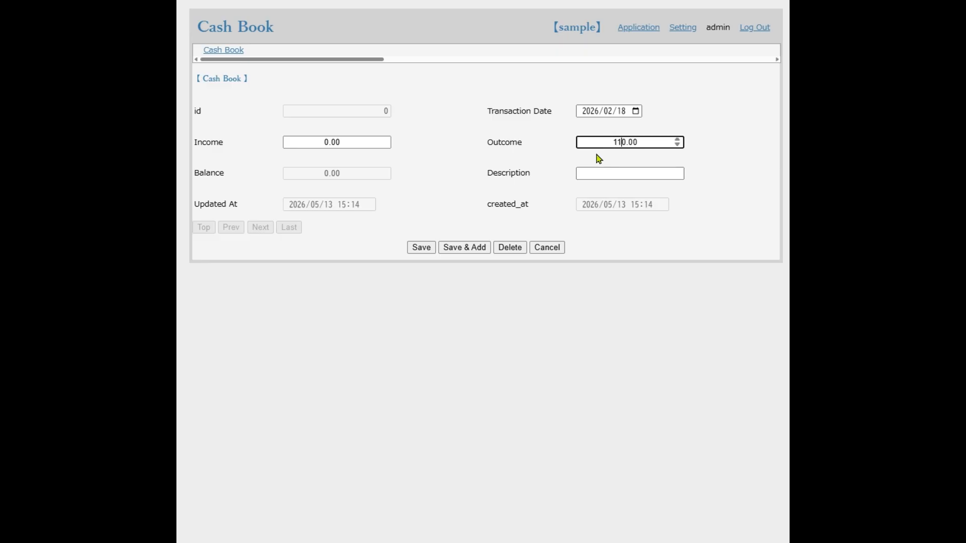
pyautogui.click(421, 247)
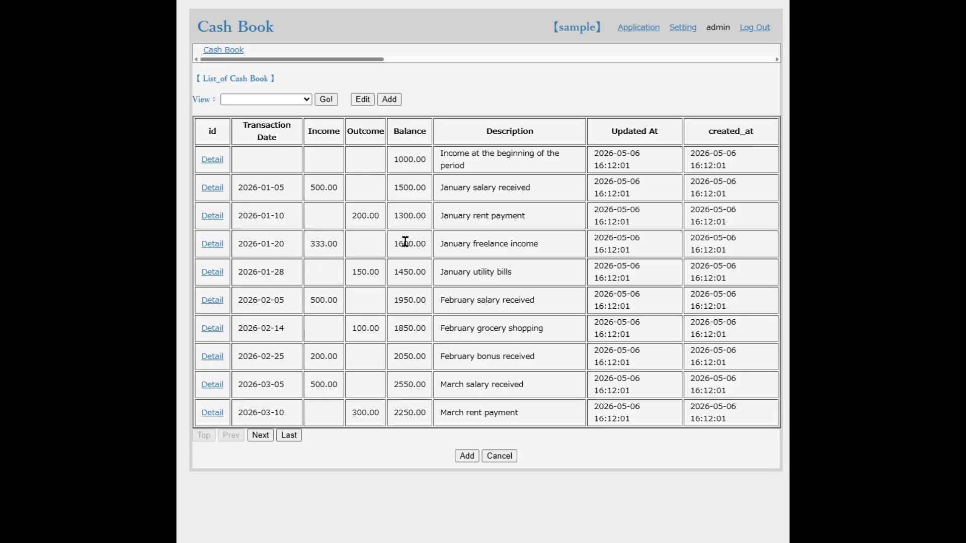
pyautogui.click(293, 434)
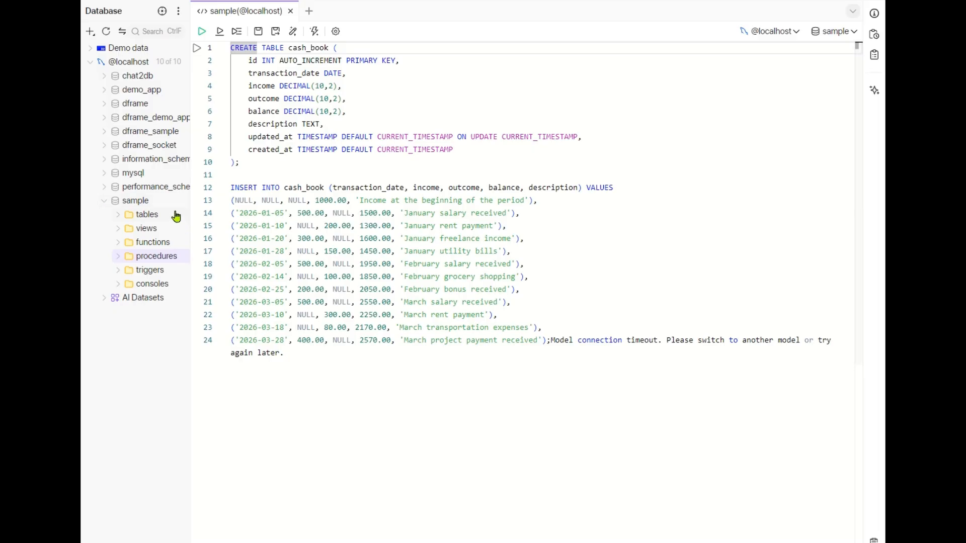
# Switch to Chat2DB, open a query console for the sample database and have AI write a procedure recalculating cash_book balances from parameter id onward
pyautogui.rightClick(170, 203)
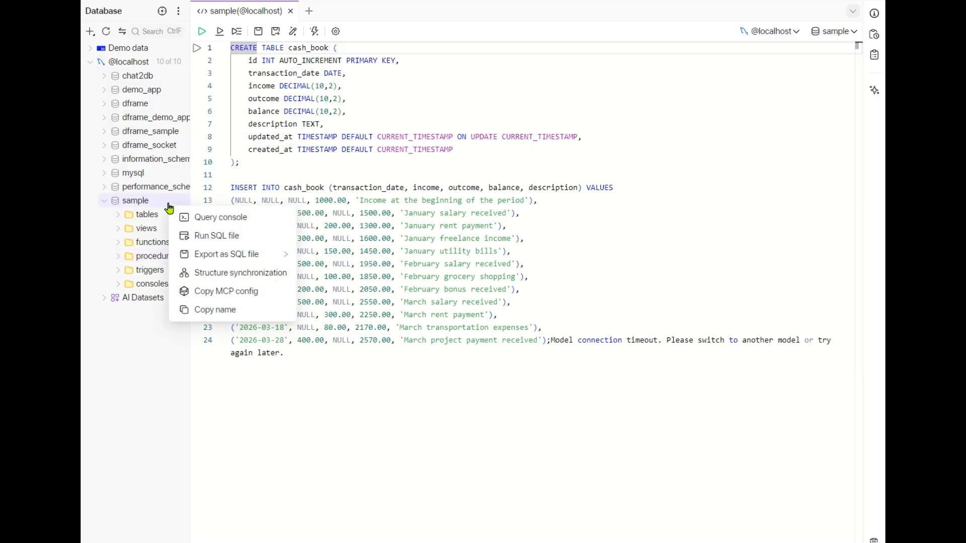
pyautogui.click(204, 220)
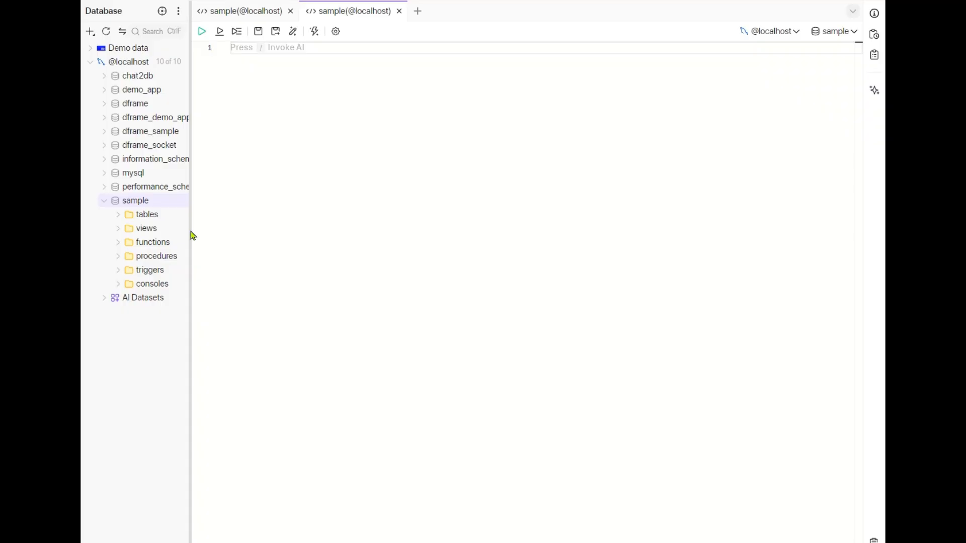
pyautogui.press('/')
pyautogui.hotkey('ctrl', 'v')
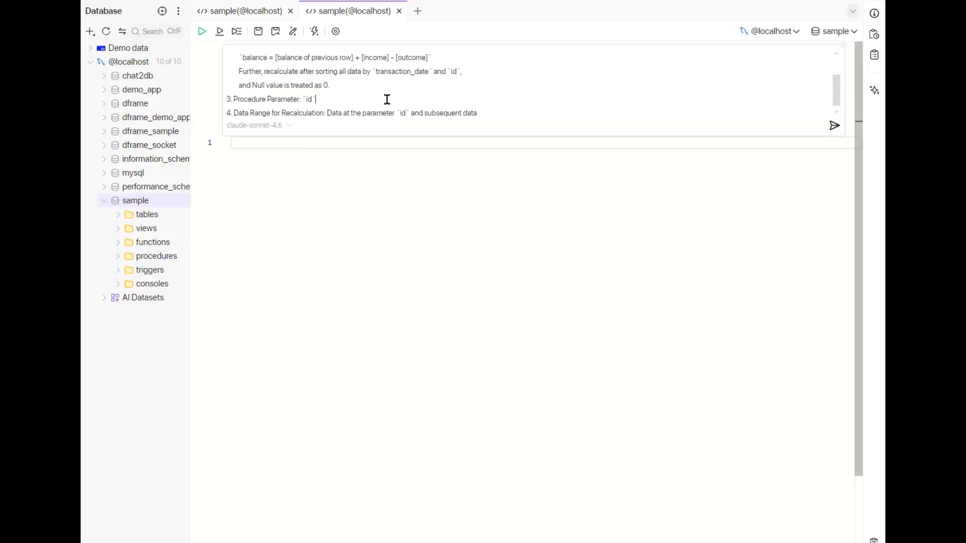
pyautogui.moveTo(839, 97)
pyautogui.mouseDown()
pyautogui.moveTo(836, 71)
pyautogui.moveTo(833, 113)
pyautogui.mouseUp()
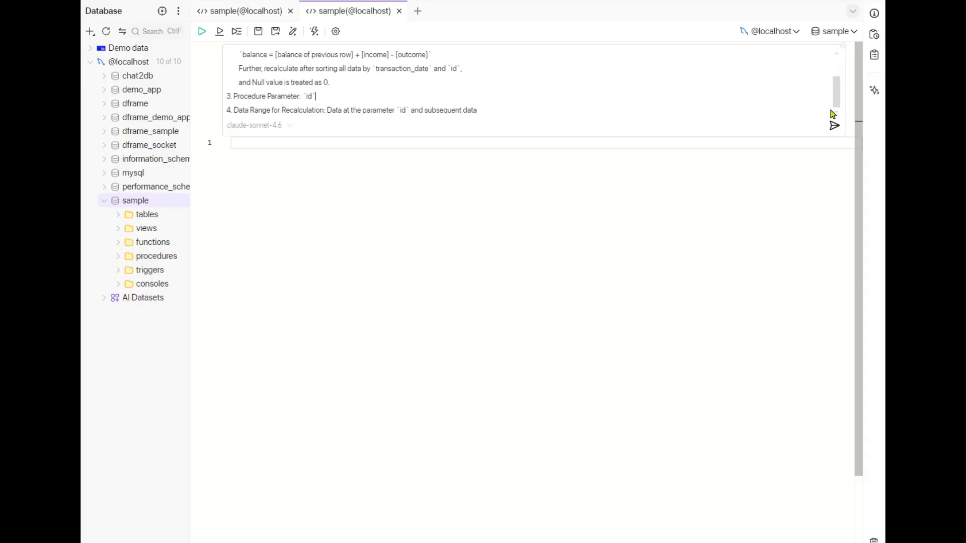
pyautogui.click(832, 132)
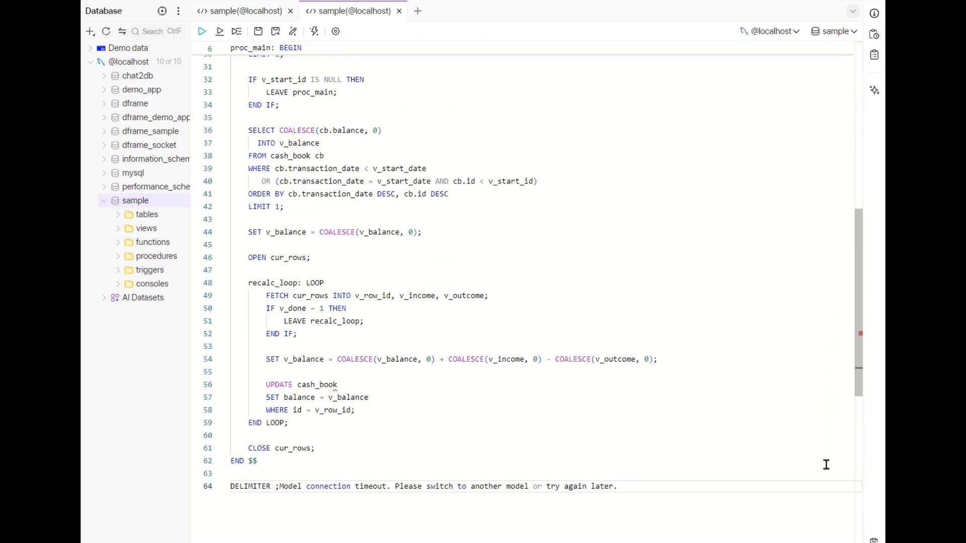
# Delete the DELIMITER $$ and DROP PROCEDURE lines preceding the CREATE PROCEDURE recalcBalance statement
pyautogui.moveTo(860, 387); pyautogui.dragTo(858, 220)
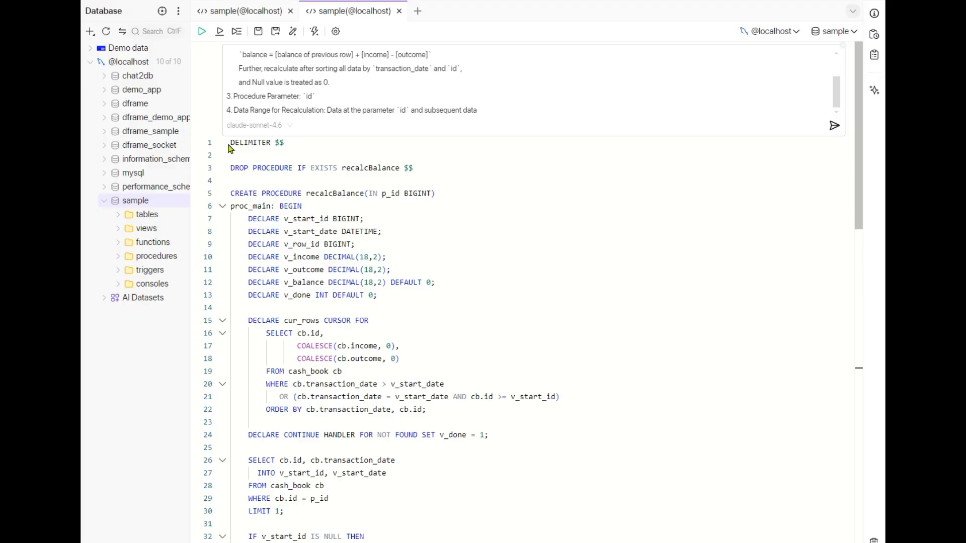
pyautogui.keyDown('shift'); pyautogui.click(440, 175); pyautogui.keyUp('shift')
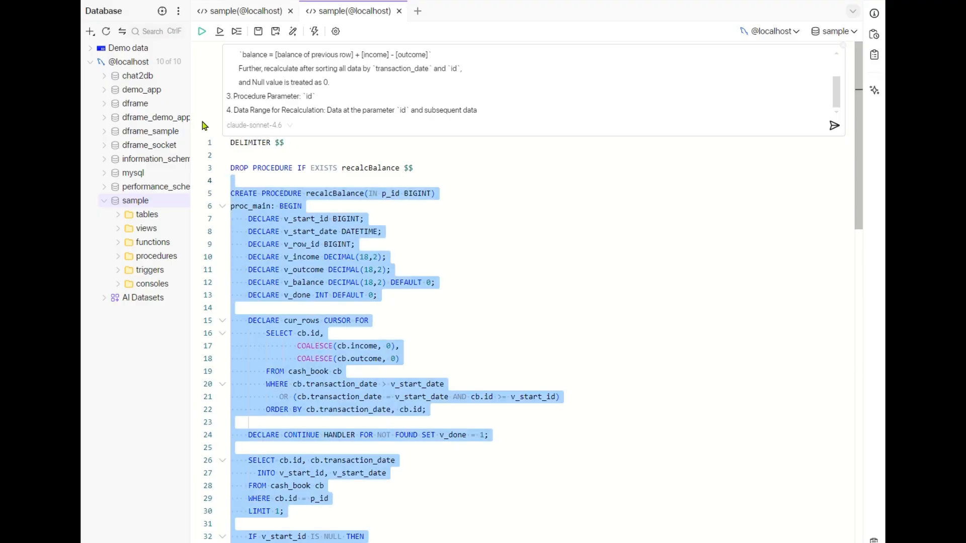
pyautogui.moveTo(231, 144); pyautogui.dragTo(428, 170)
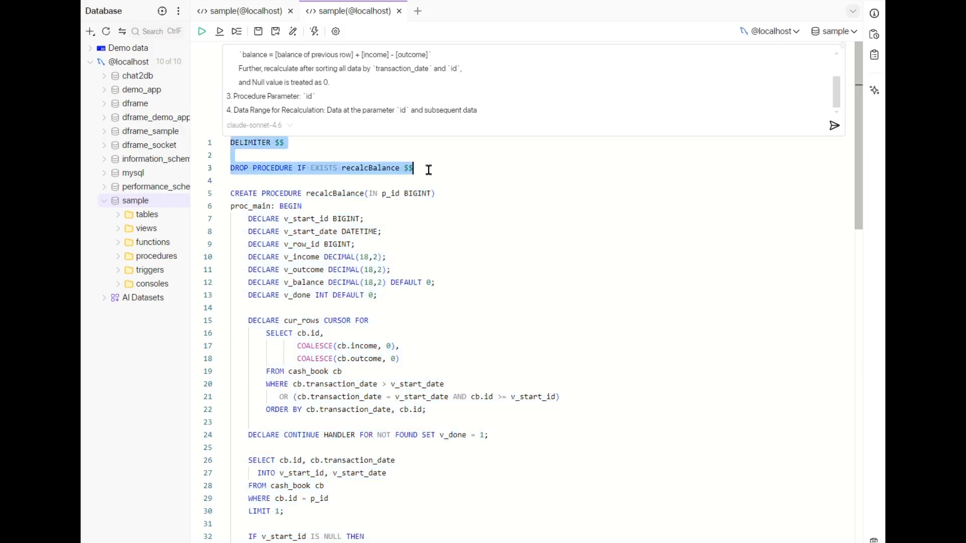
pyautogui.press('BackSpace')
pyautogui.press('Escape')
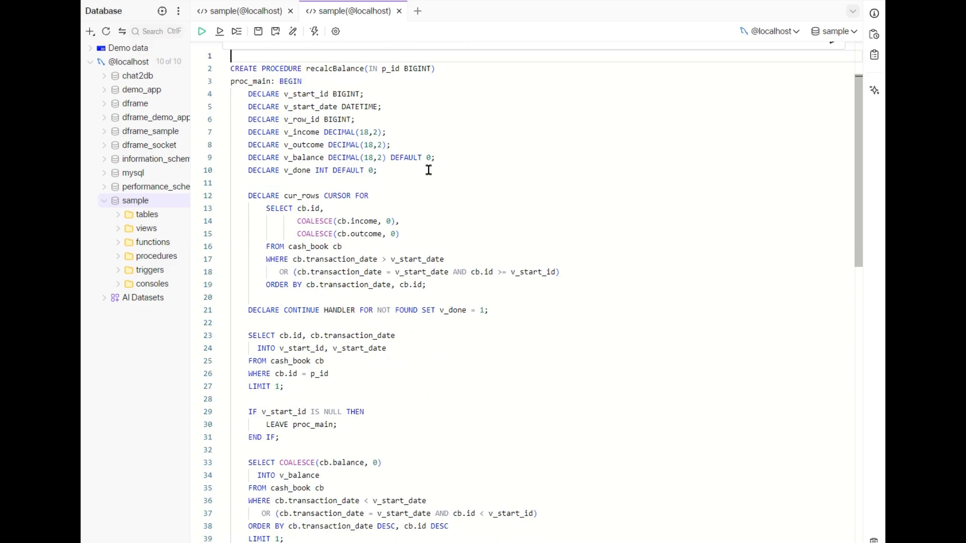
# Remove the $$ after the closing END and the trailing DELIMITER line with the timeout text, and run the recalcBalance creation script
pyautogui.scroll(-10, 428, 170)
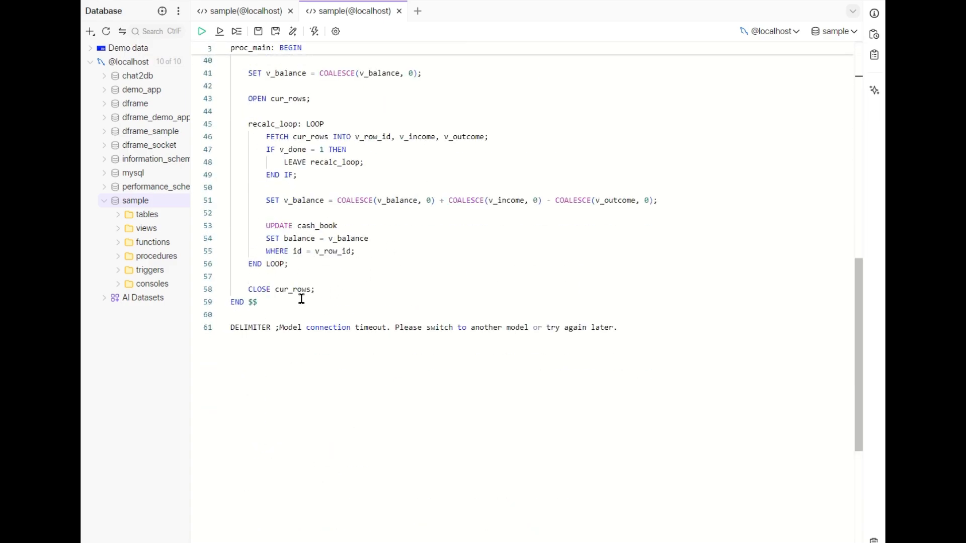
pyautogui.click(248, 301)
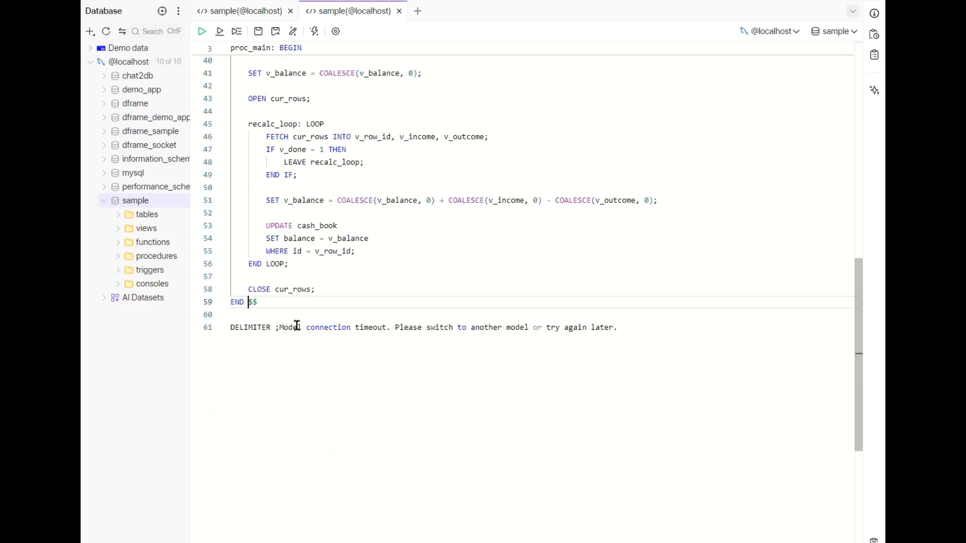
pyautogui.keyDown('shift'); pyautogui.click(666, 341); pyautogui.keyUp('shift')
pyautogui.press('BackSpace')
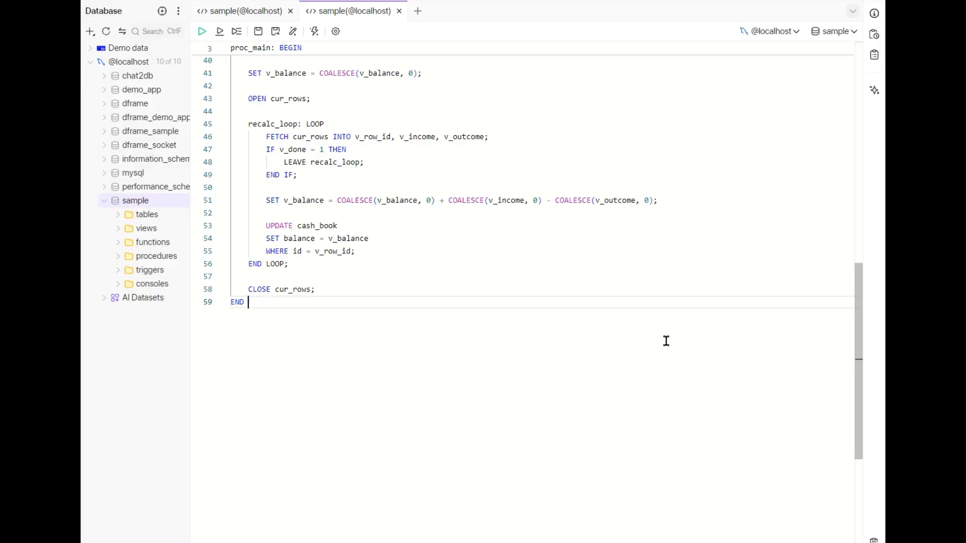
pyautogui.click(202, 33)
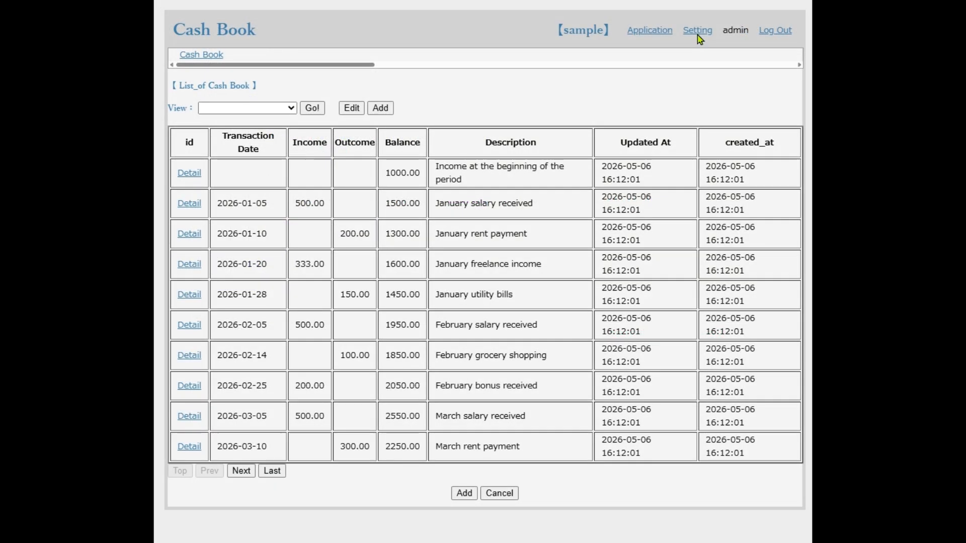
pyautogui.click(697, 38)
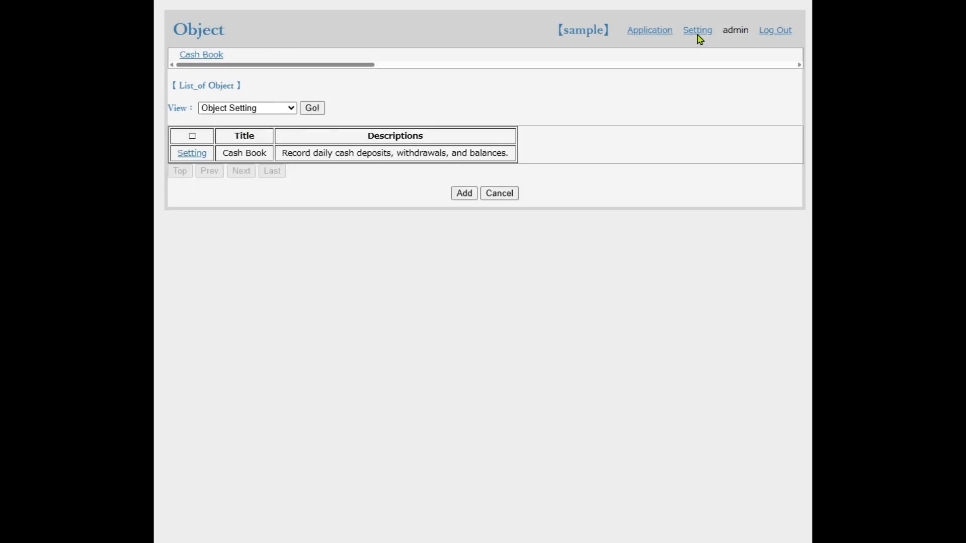
pyautogui.click(191, 154)
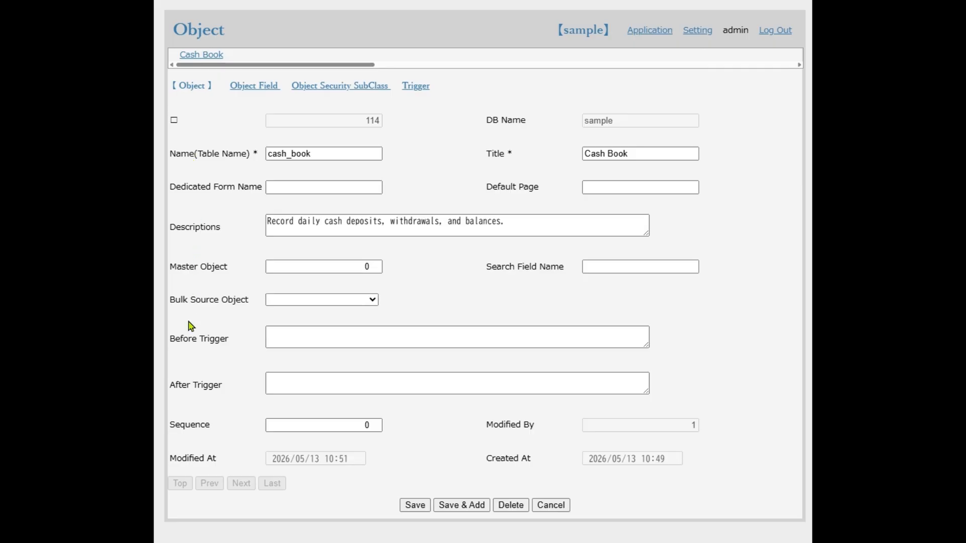
pyautogui.click(292, 380)
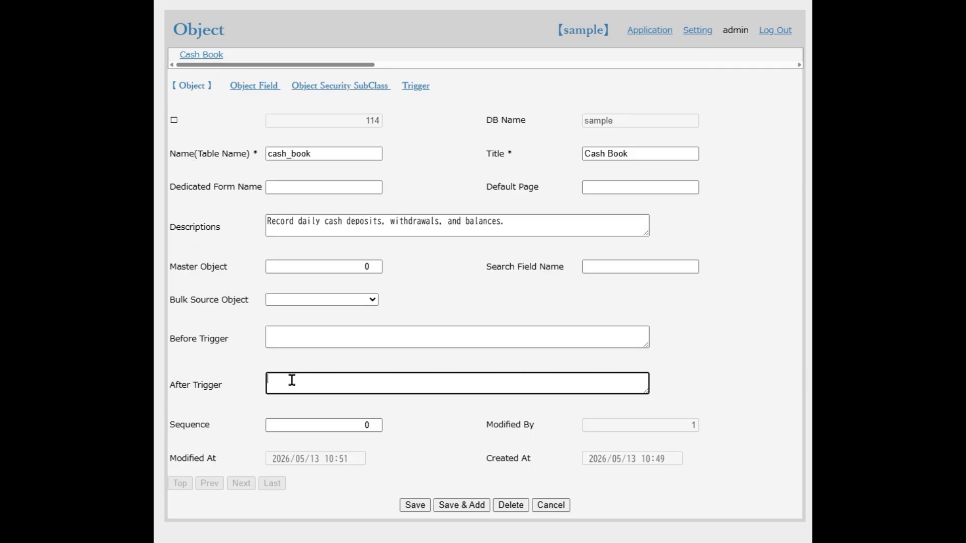
pyautogui.write("{'sql':'call sample.recalcBalance(@appID@)','shell':None}")
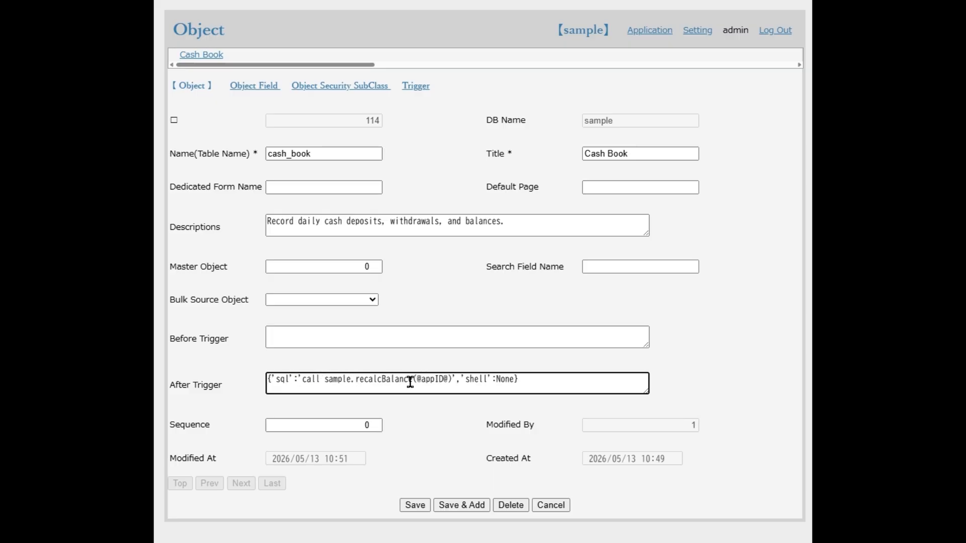
pyautogui.moveTo(355, 380); pyautogui.dragTo(410, 382)
pyautogui.click(425, 505)
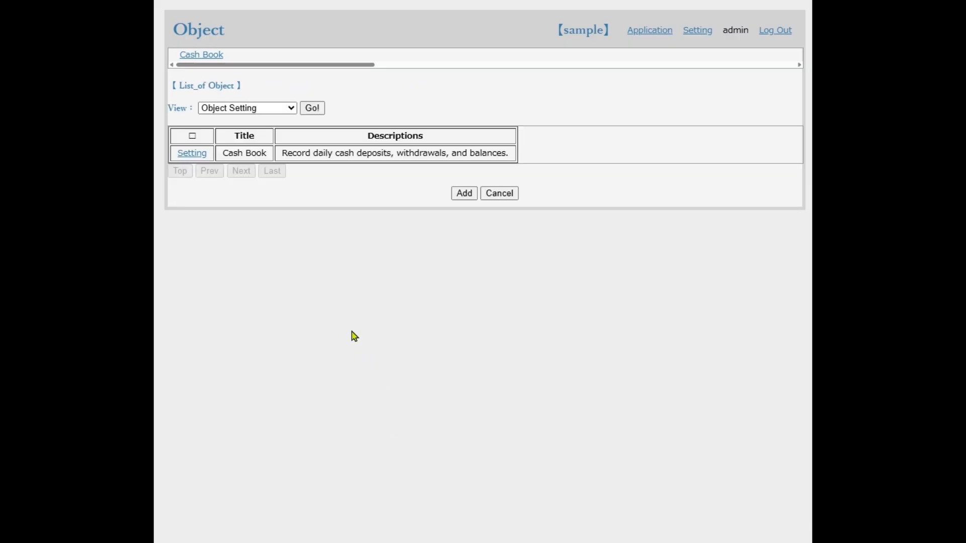
# In the Cash Book object's fields, set the list form sequence of transaction_date to 1 and save the field
pyautogui.click(184, 160)
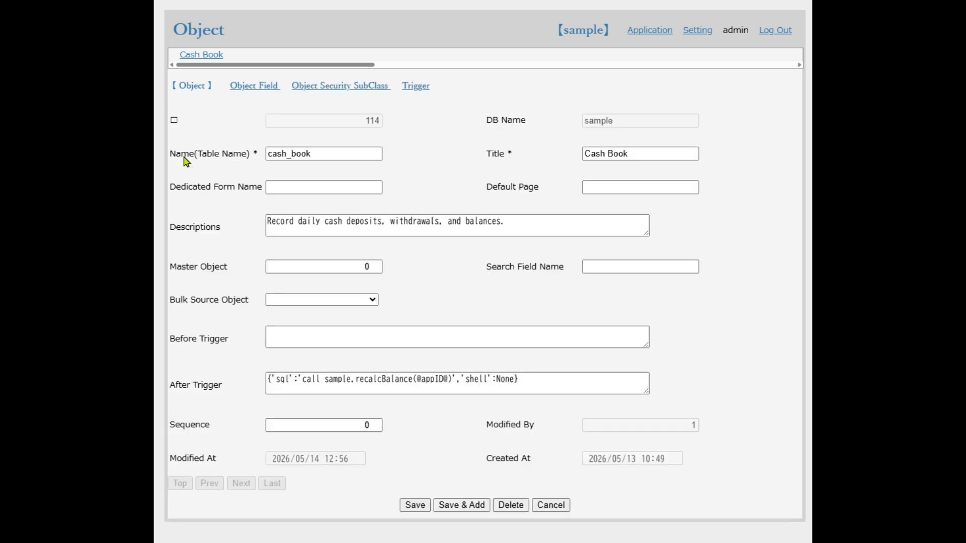
pyautogui.click(241, 95)
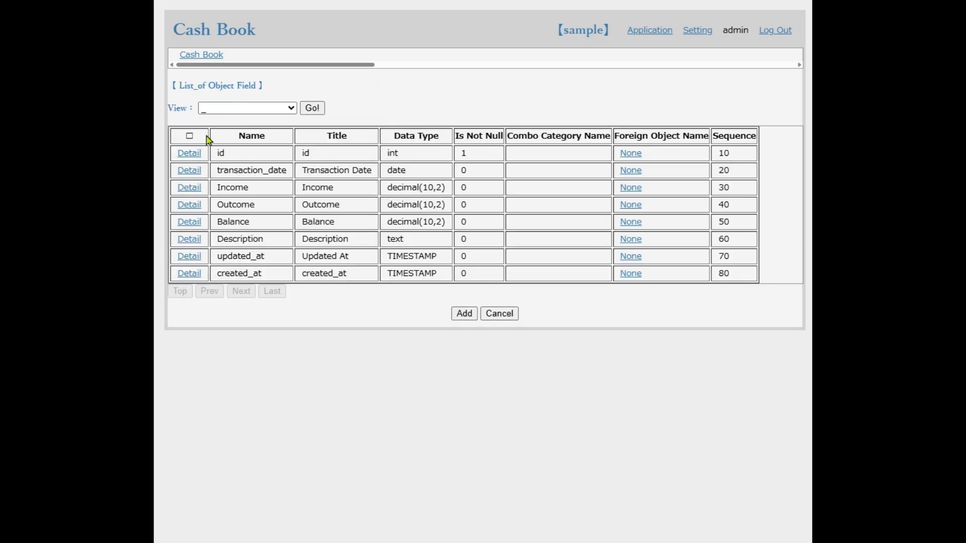
pyautogui.click(189, 174)
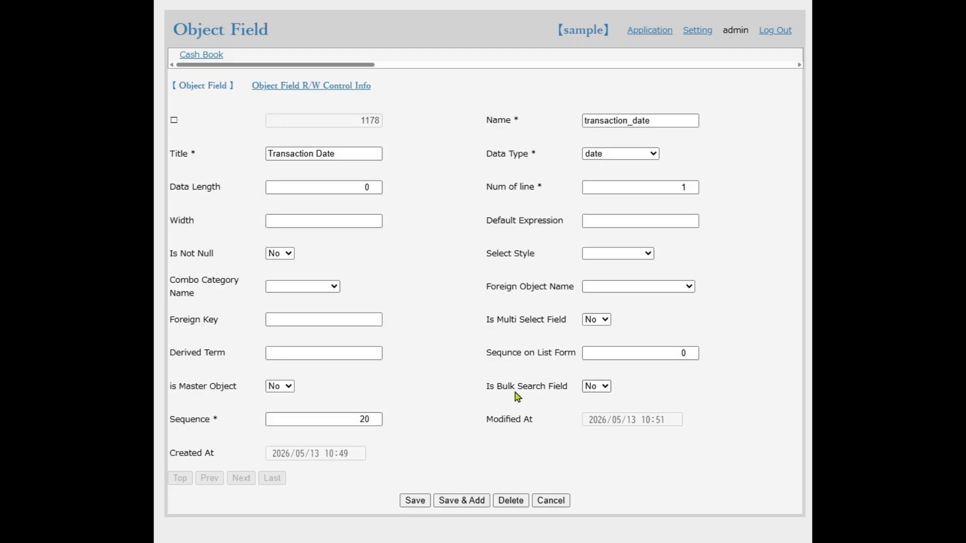
pyautogui.moveTo(670, 349); pyautogui.dragTo(693, 355)
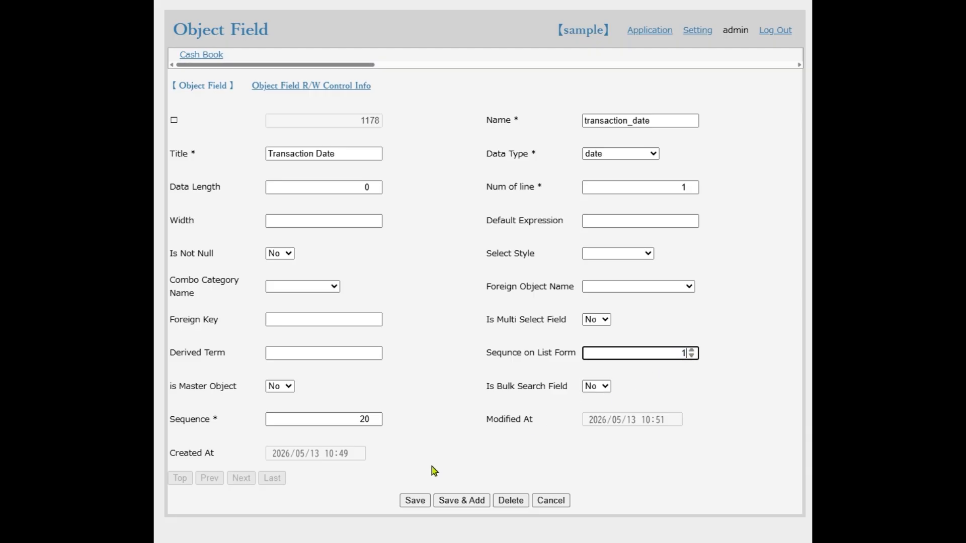
pyautogui.click(422, 502)
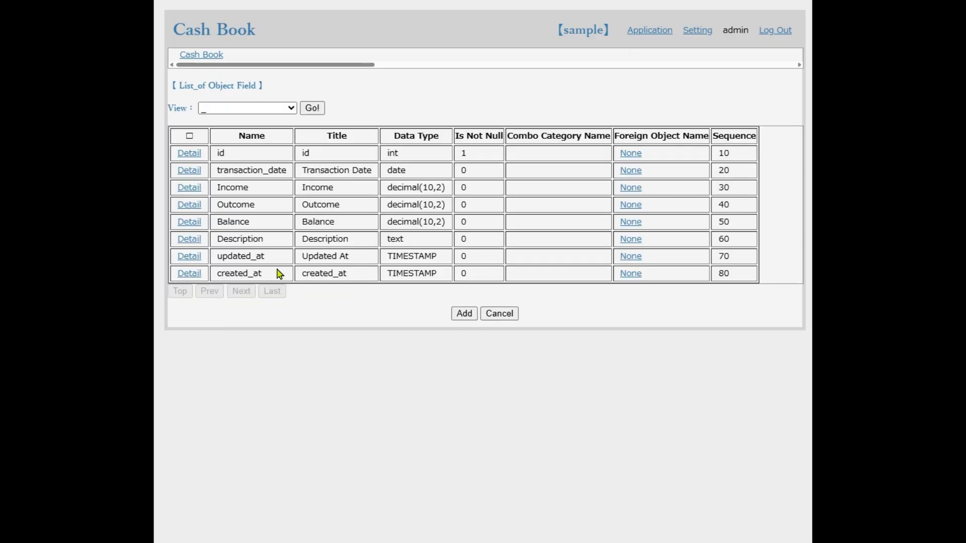
# Set the list form sequence of the Cash Book id field to 2 and save the field
pyautogui.click(185, 157)
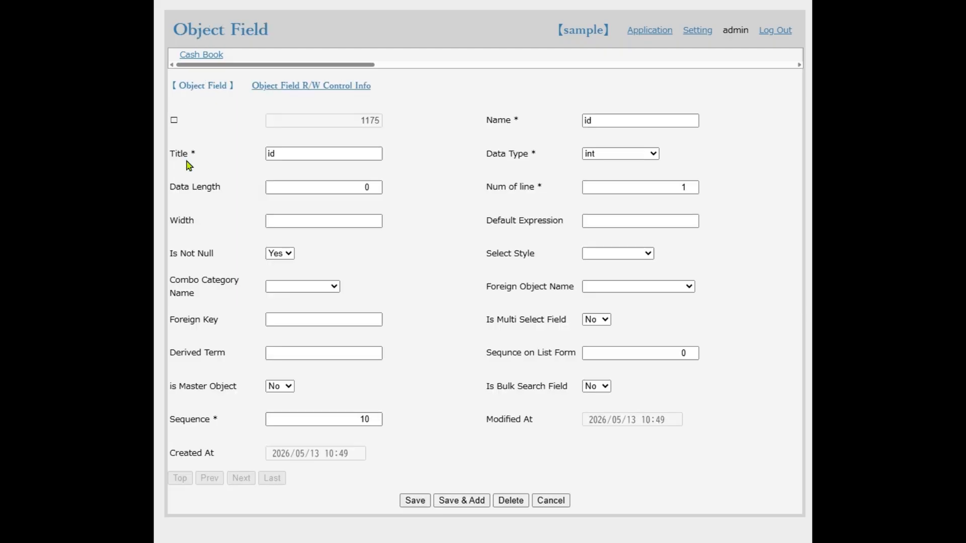
pyautogui.click(694, 346)
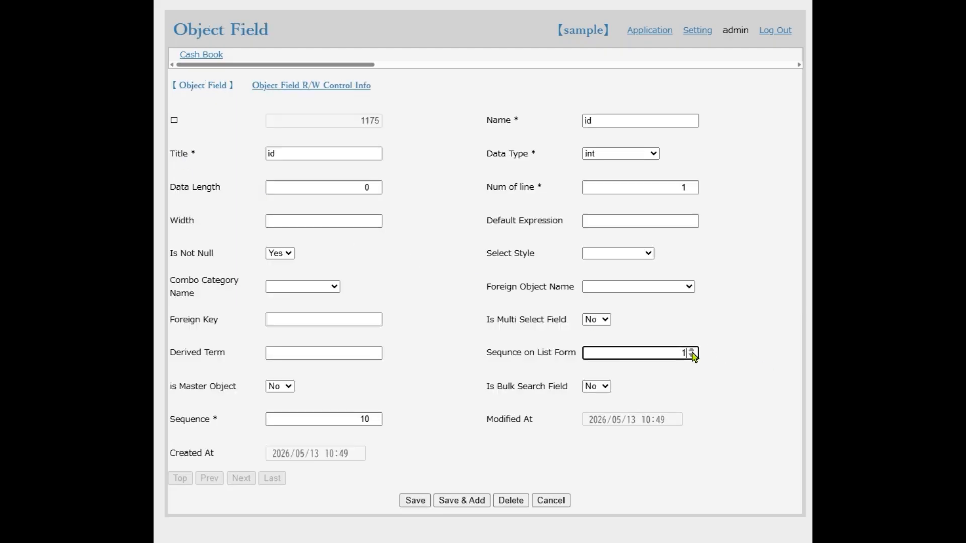
pyautogui.click(421, 501)
pyautogui.click(421, 502)
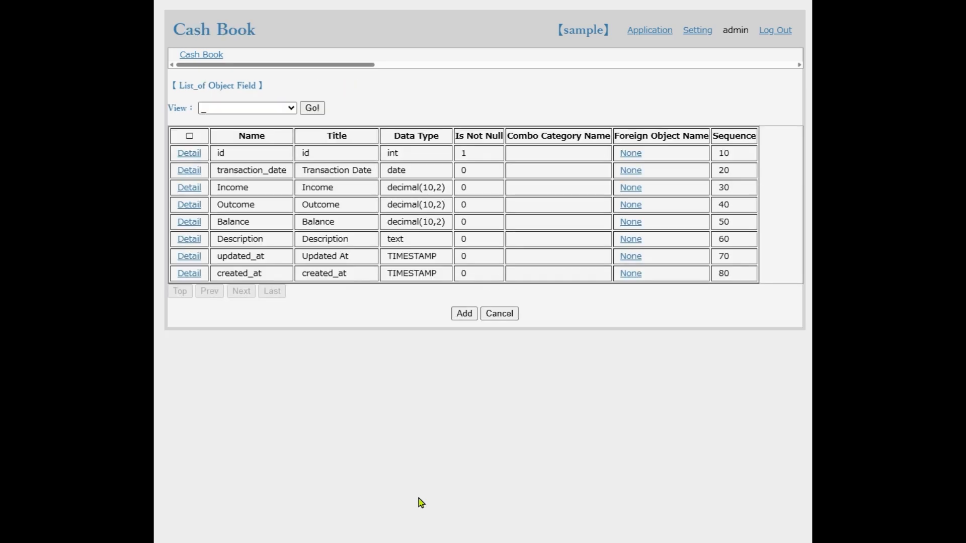
# Open the "January freelance income" record from the Cash Book list and save it again to run the balance recalculation
pyautogui.click(191, 56)
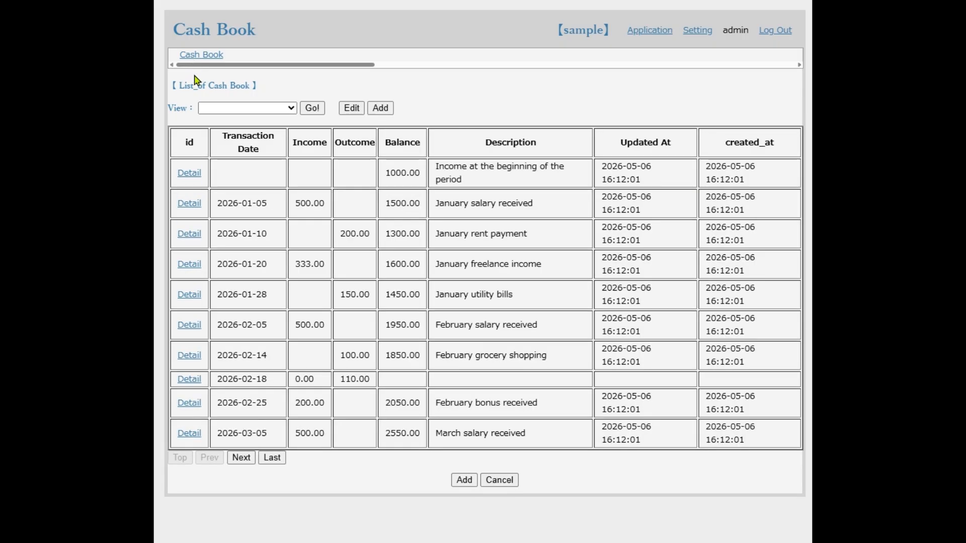
pyautogui.click(190, 265)
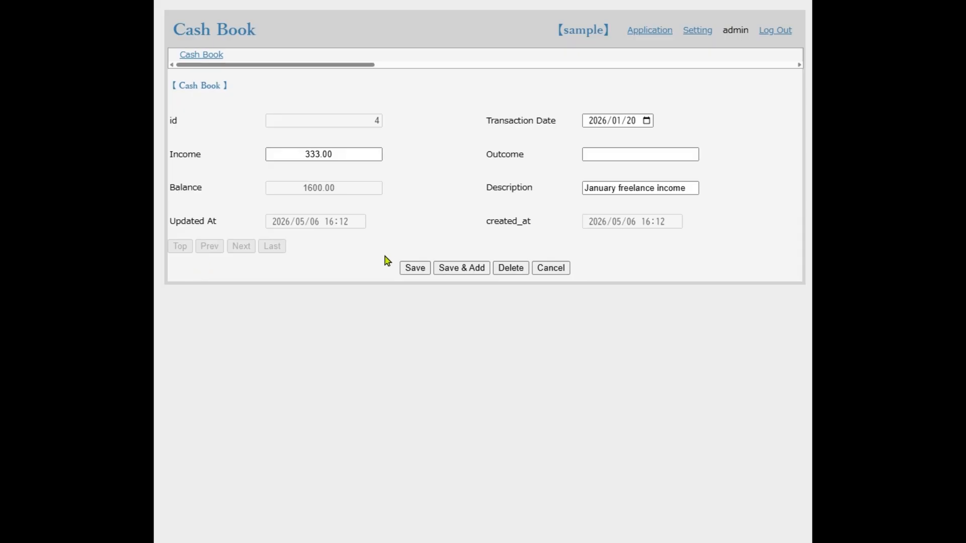
pyautogui.click(406, 270)
pyautogui.click(412, 271)
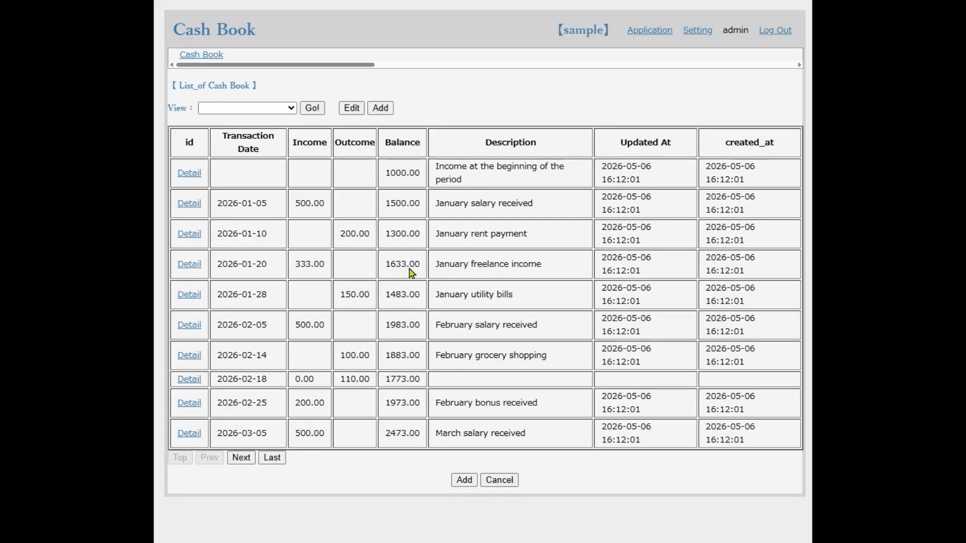
# Check the Balance column from the January freelance income row through the last page of the Cash Book list, and return to the first page
pyautogui.moveTo(384, 266); pyautogui.dragTo(417, 270)
pyautogui.click(272, 459)
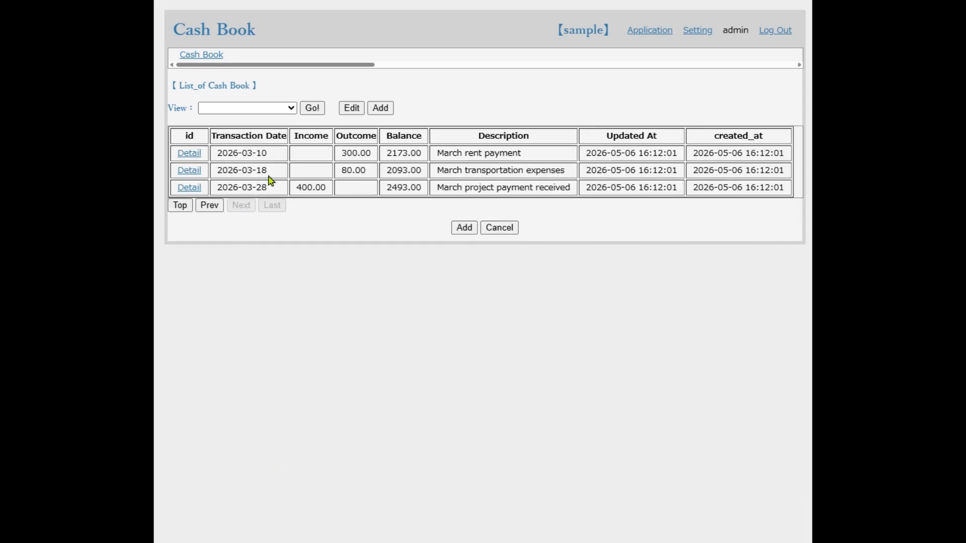
pyautogui.click(191, 209)
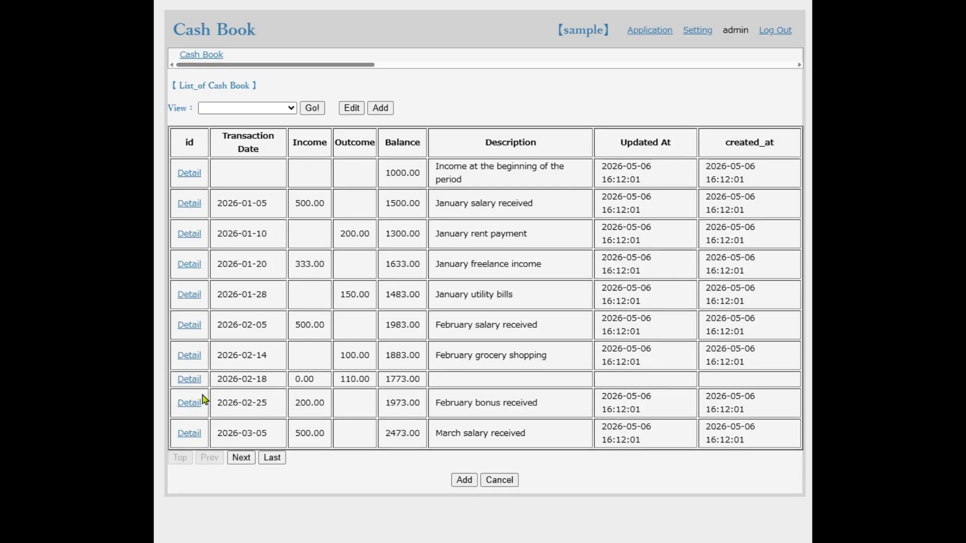
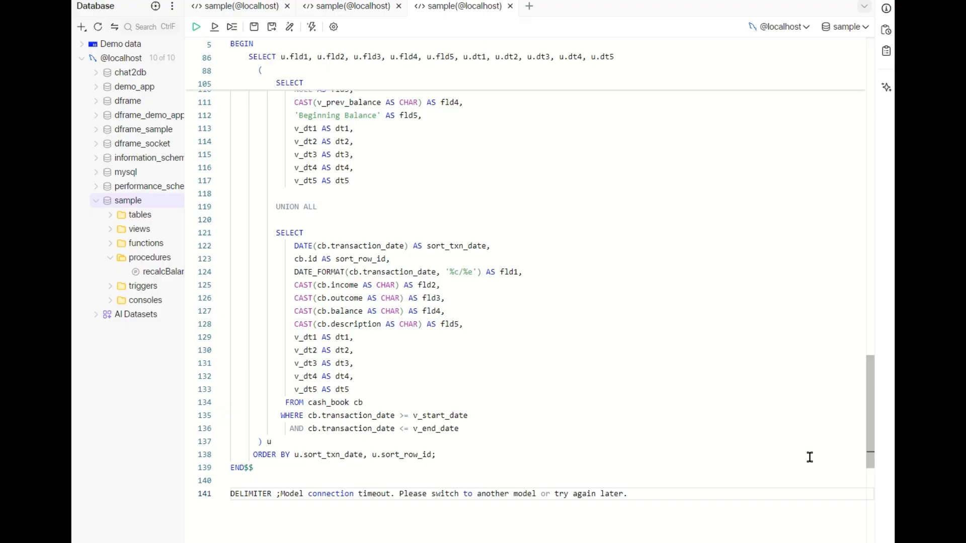
# Delete the DROP PROCEDURE IF EXISTS and DELIMITER $$ lines at the start of the cash_book_list script
pyautogui.moveTo(868, 457); pyautogui.dragTo(881, 106)
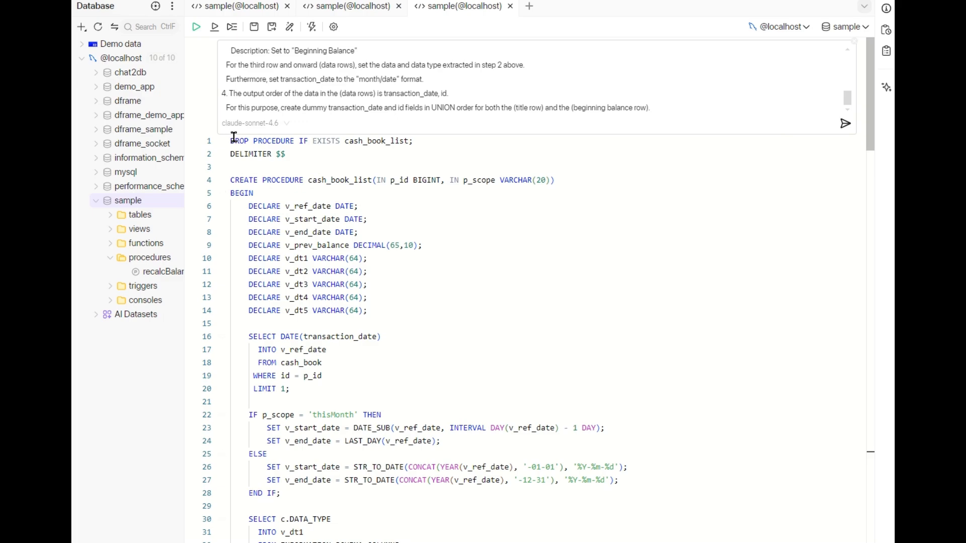
pyautogui.moveTo(232, 137); pyautogui.dragTo(287, 159)
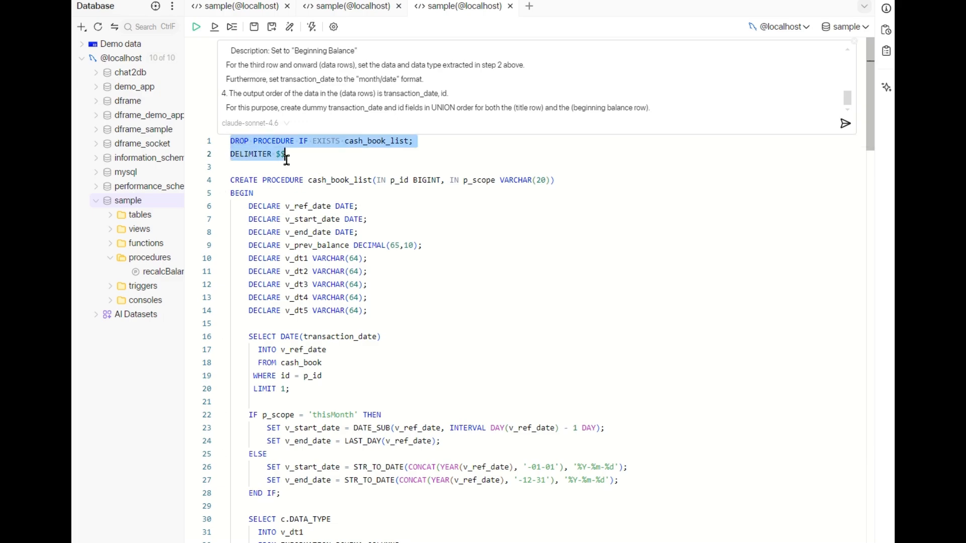
pyautogui.press('Delete')
# Remove the $$ after the final END, plus the closing DELIMITER line and the stray model timeout text
pyautogui.scroll(-10, 310, 207)
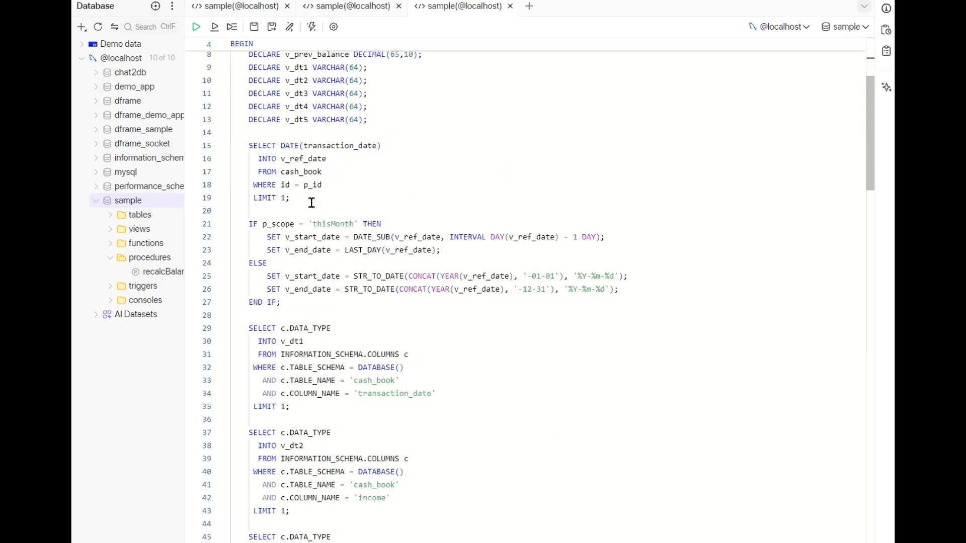
pyautogui.scroll(-13, 312, 223)
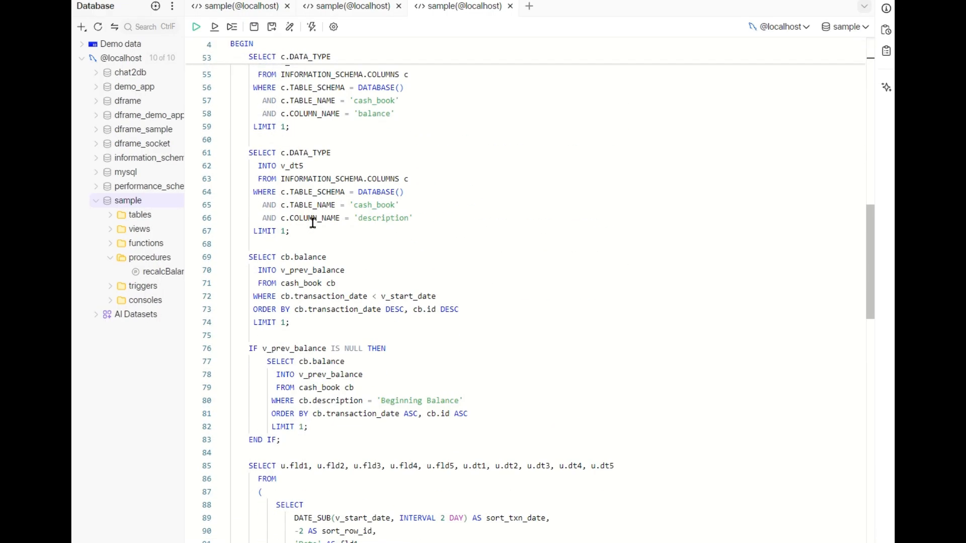
pyautogui.scroll(-14, 312, 223)
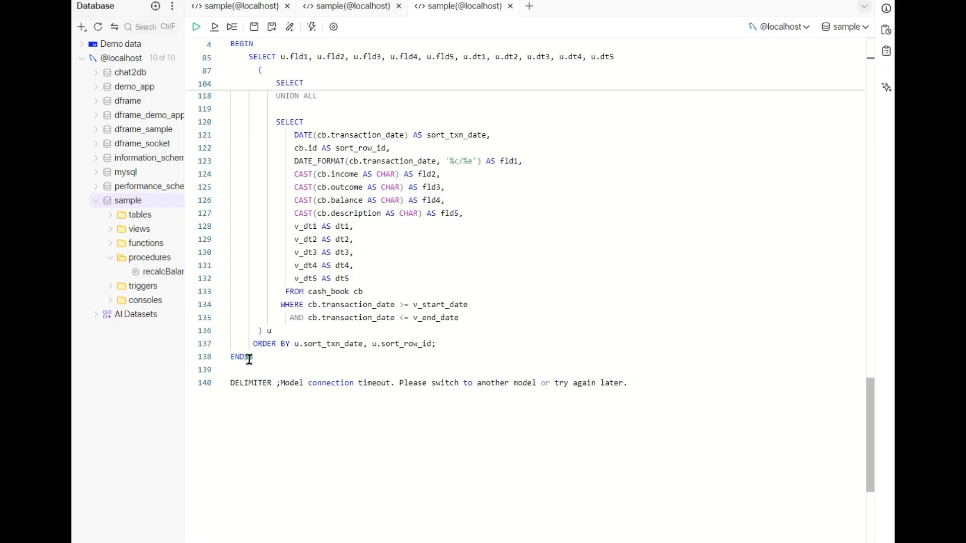
pyautogui.click(247, 357)
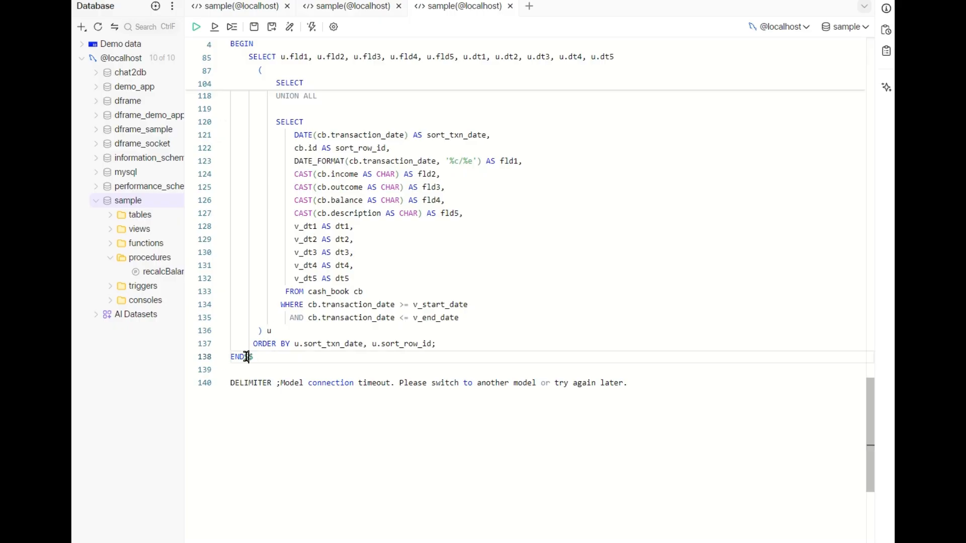
pyautogui.keyDown('shift'); pyautogui.click(313, 399); pyautogui.keyUp('shift')
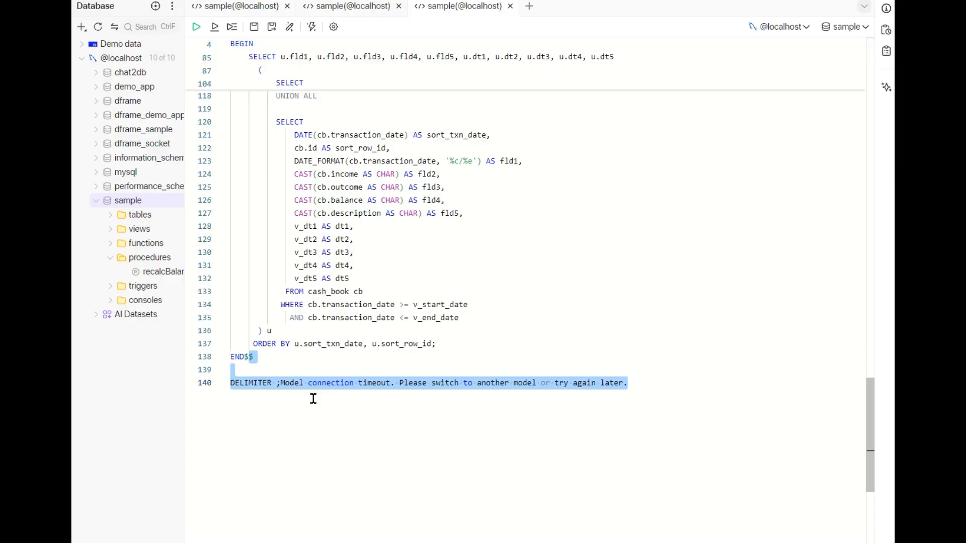
pyautogui.press('BackSpace')
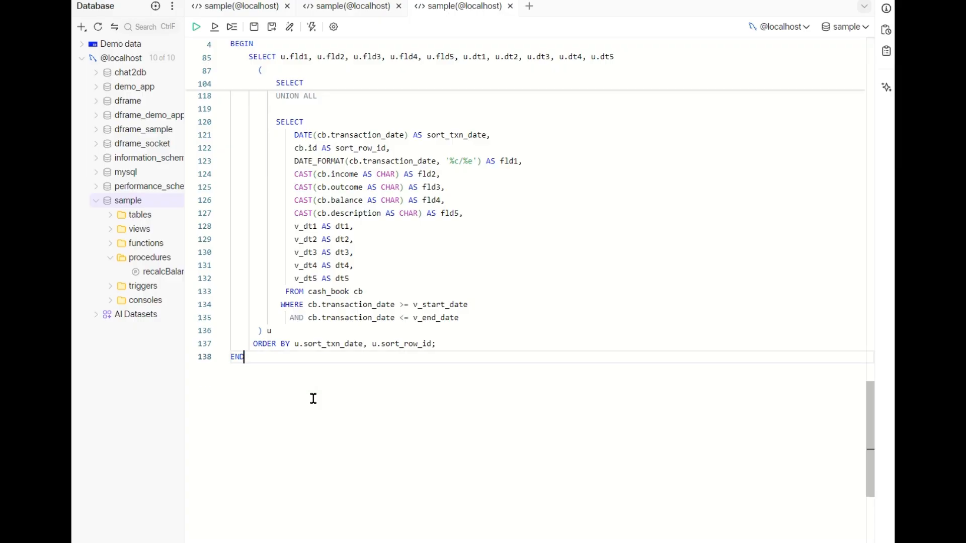
# Run the cleaned script to create the cash_book_list procedure in the sample database
pyautogui.scroll(10, 313, 399)
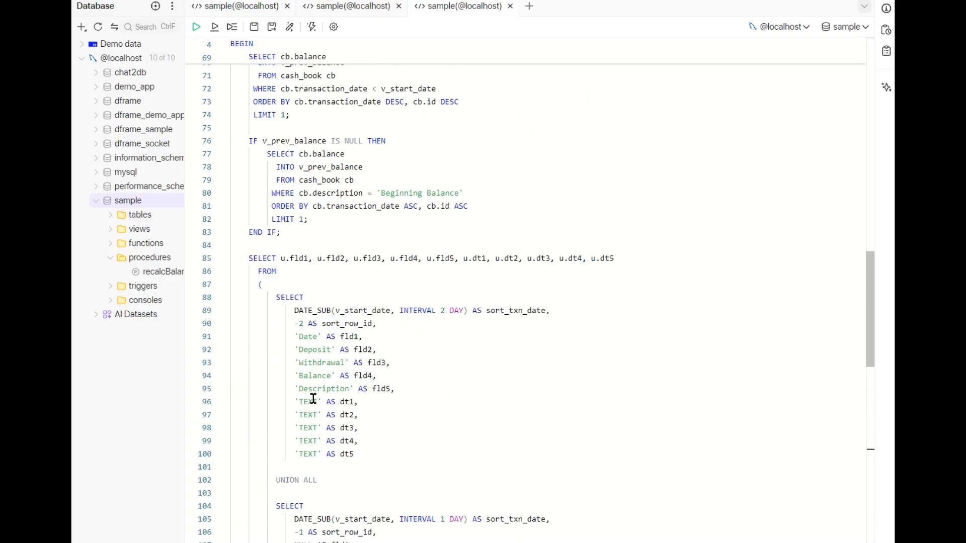
pyautogui.scroll(8, 313, 399)
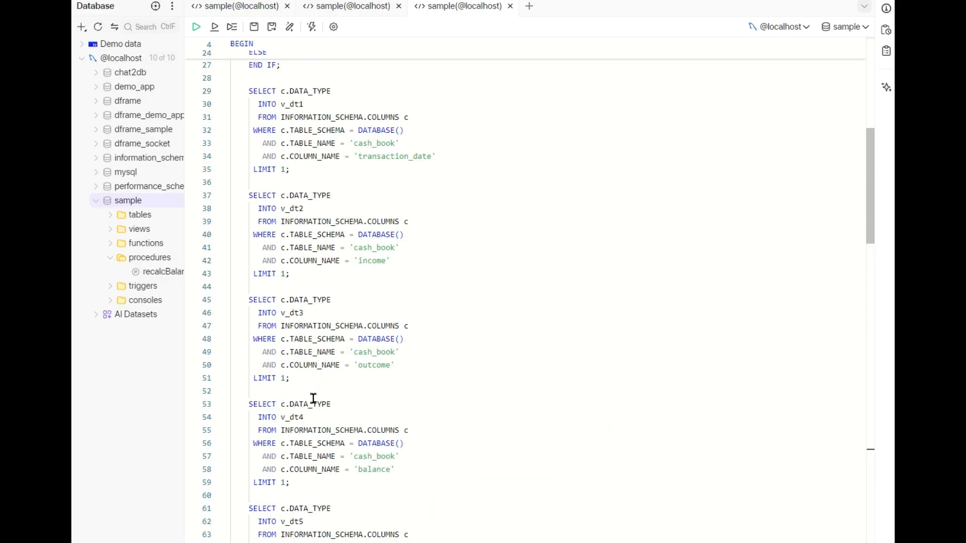
pyautogui.click(196, 28)
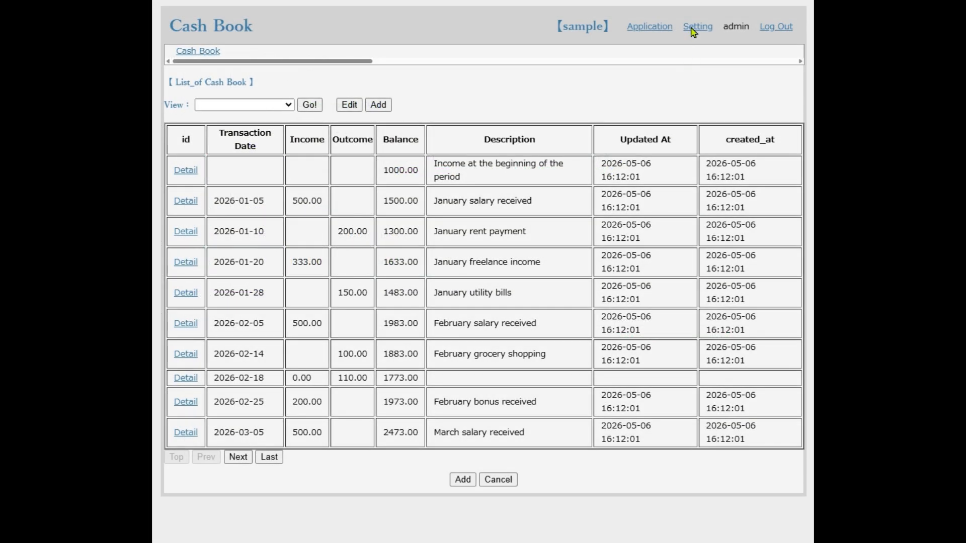
# Switch to dFrame and open the cash_book report record from the Report object in the Arrangements settings
pyautogui.click(694, 27)
pyautogui.click(222, 105)
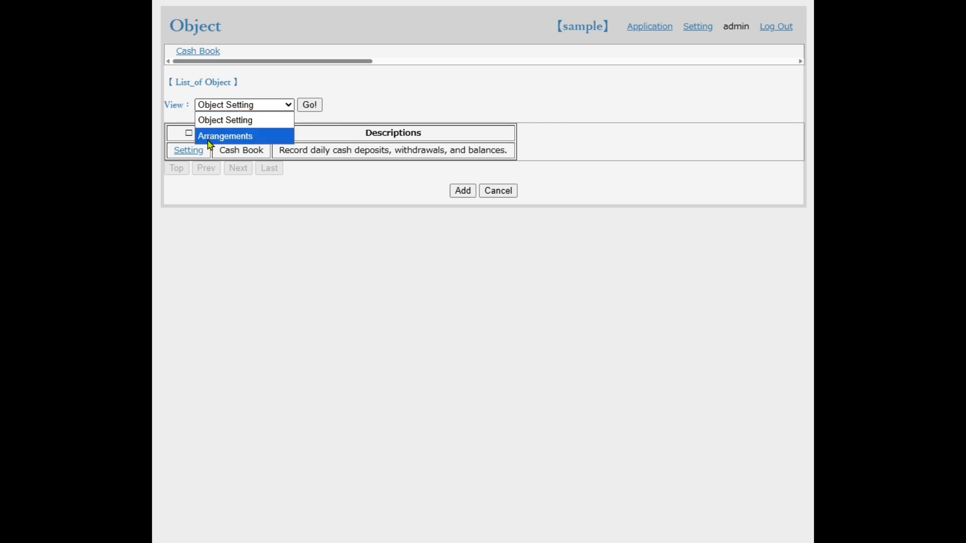
pyautogui.click(225, 136)
pyautogui.click(317, 106)
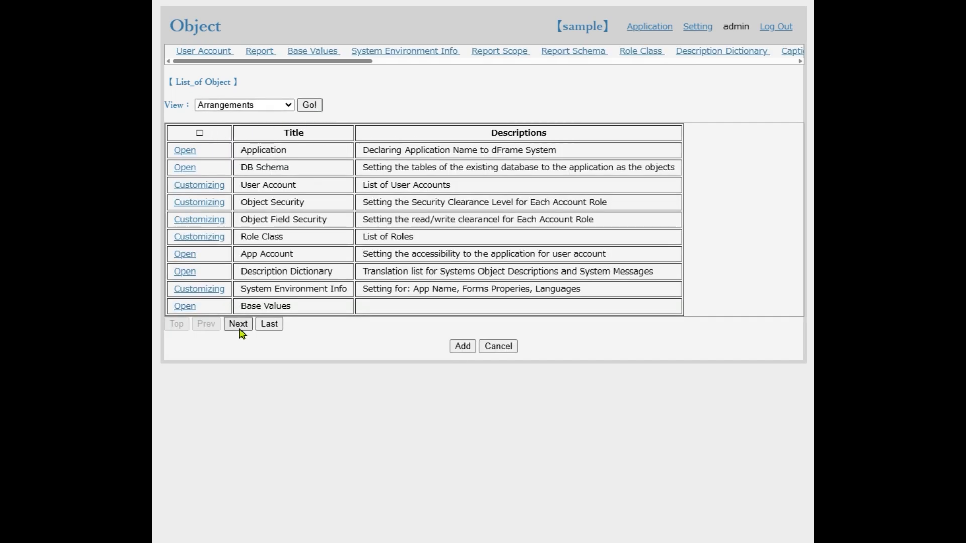
pyautogui.click(239, 325)
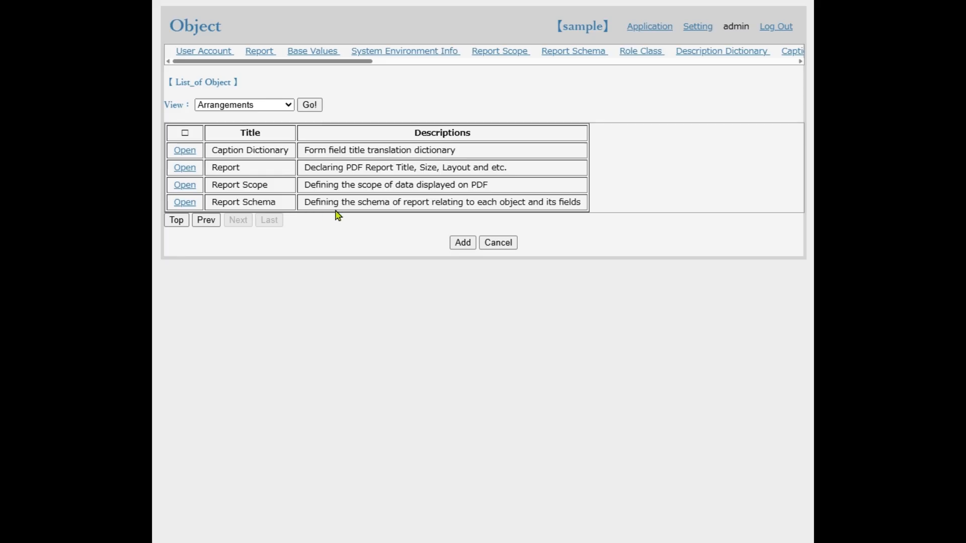
pyautogui.click(185, 168)
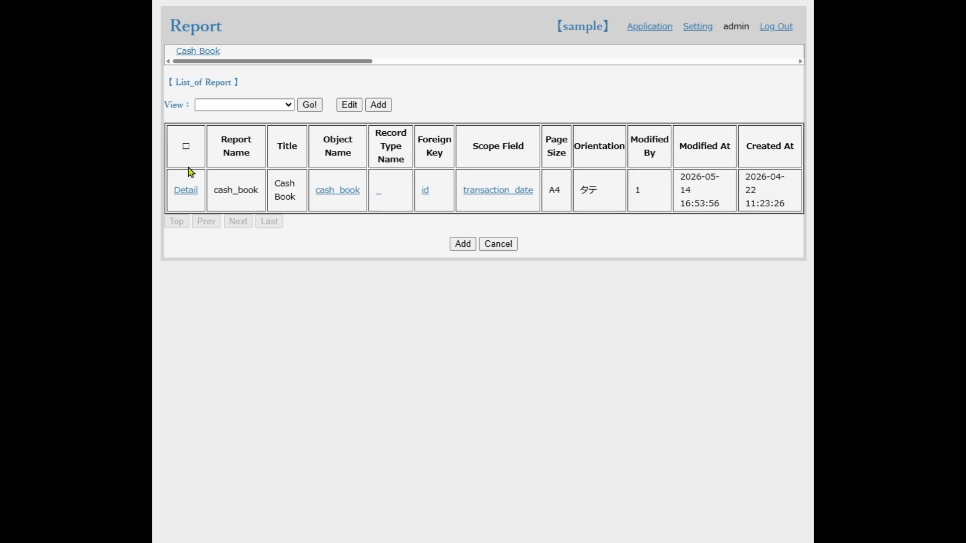
pyautogui.click(186, 190)
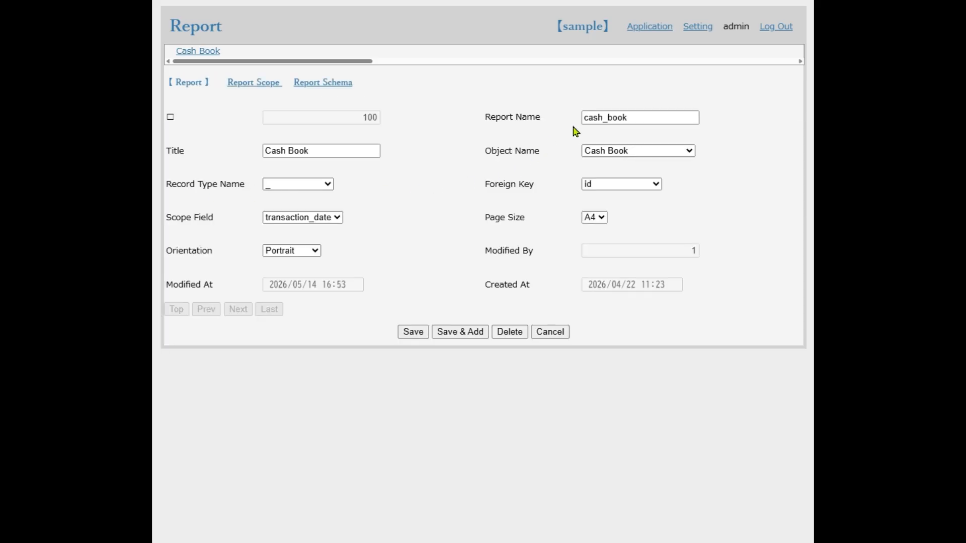
# Examine the cash_book report's title and its choices for foreign key, scope field, page size and orientation
pyautogui.click(372, 153)
pyautogui.click(610, 187)
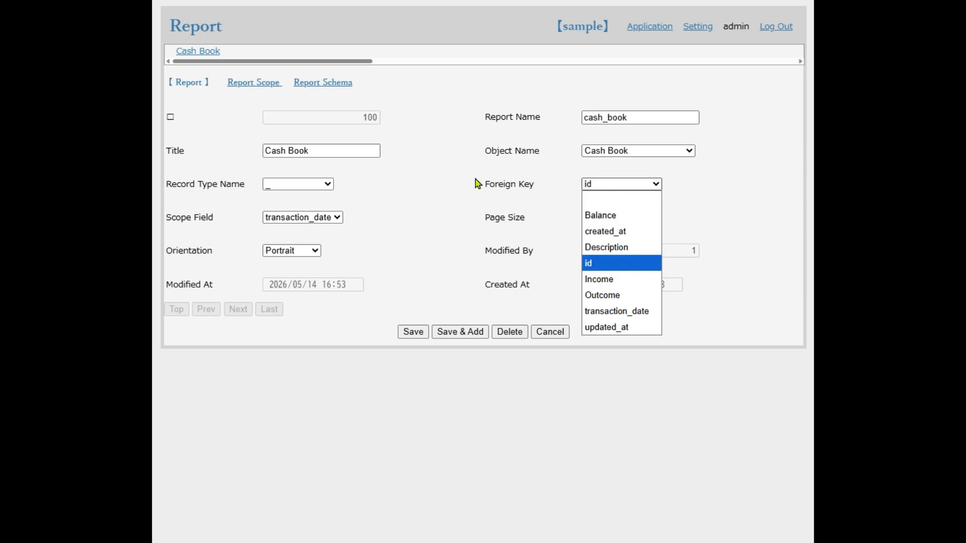
pyautogui.click(332, 219)
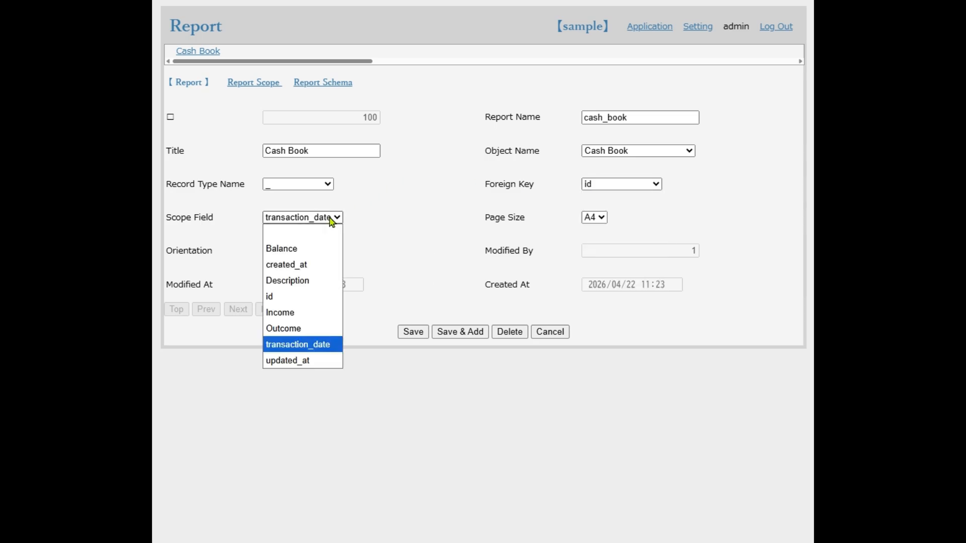
pyautogui.click(396, 232)
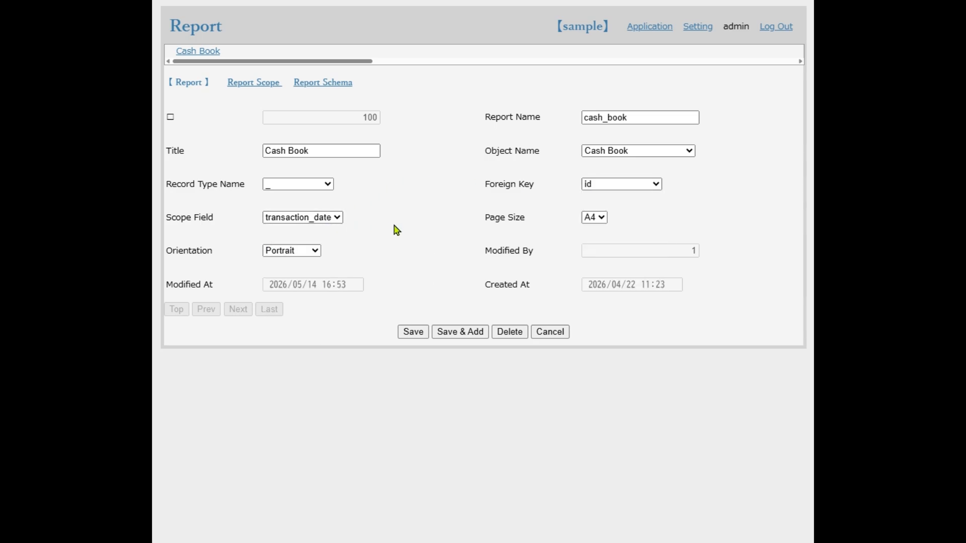
pyautogui.click(589, 220)
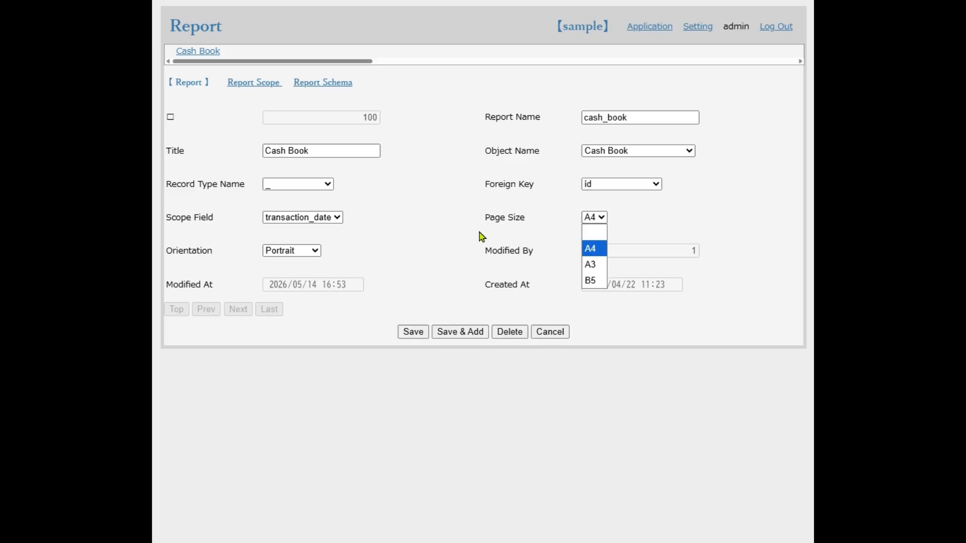
pyautogui.click(301, 253)
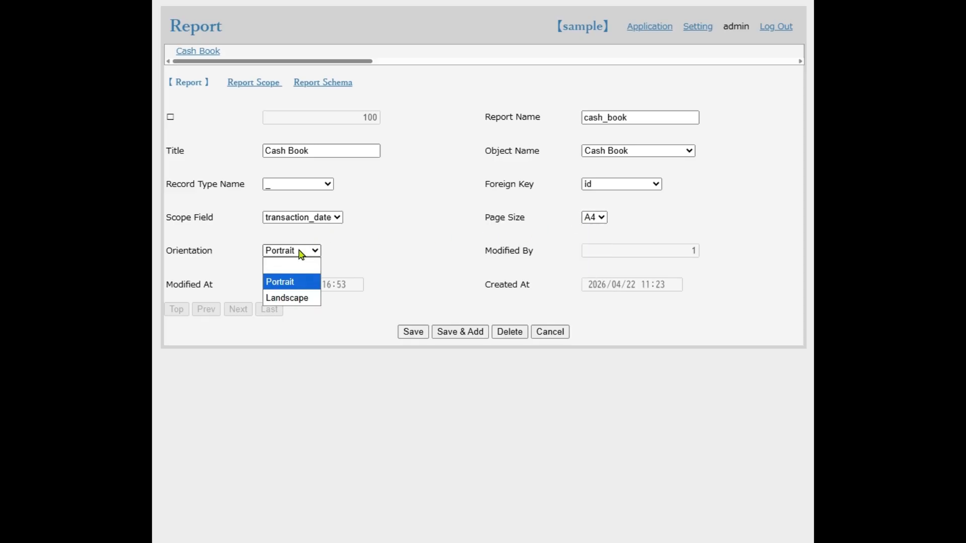
pyautogui.click(415, 254)
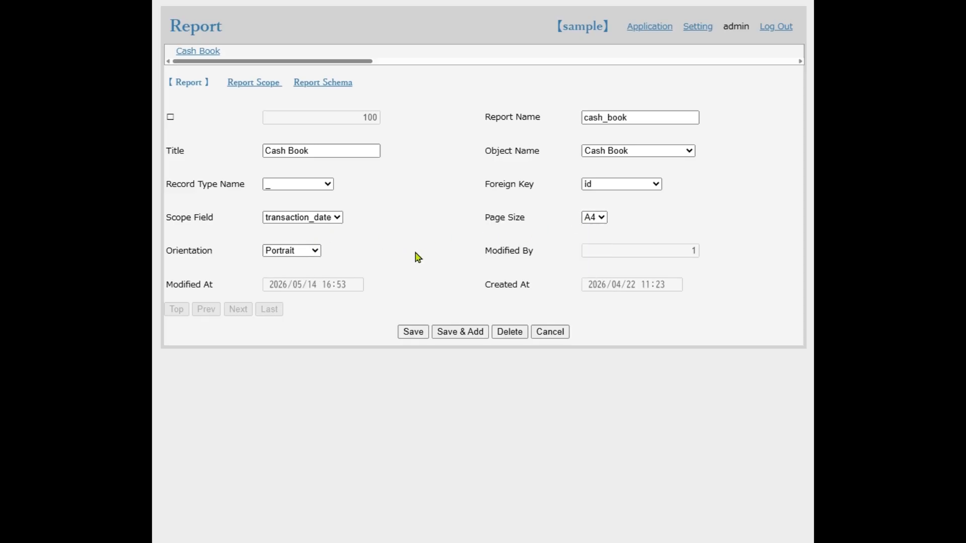
# Inspect the cash_book report's scopes, including the This Month scope's details, and return to the report record
pyautogui.click(258, 86)
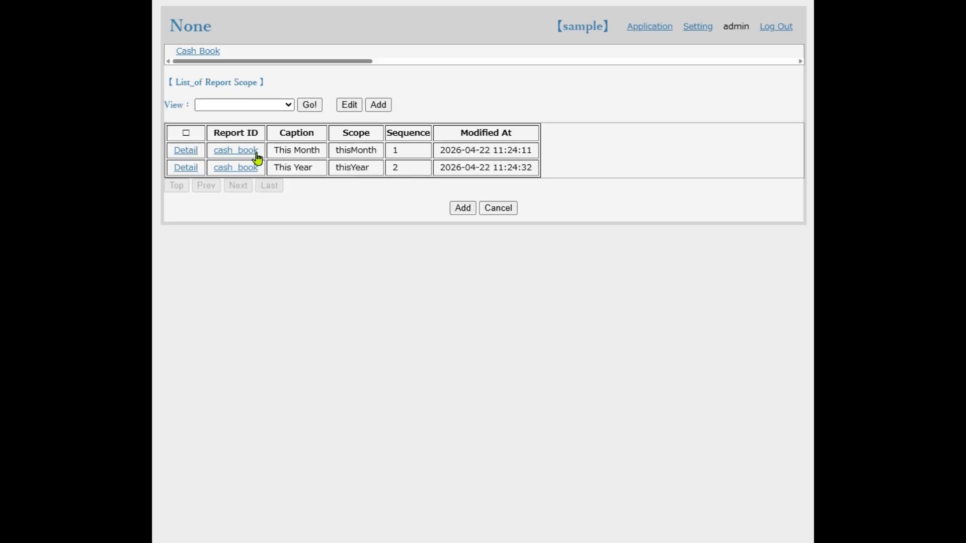
pyautogui.click(196, 156)
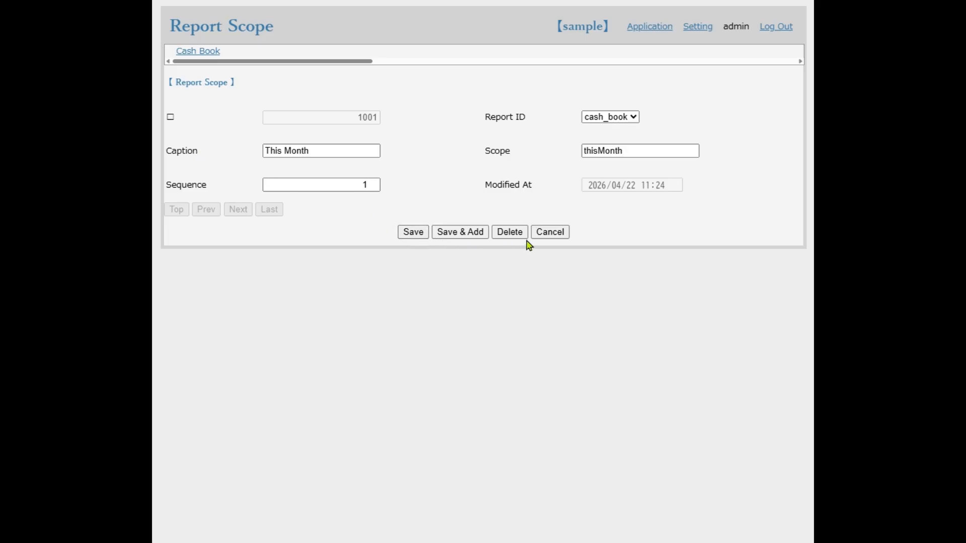
pyautogui.click(547, 238)
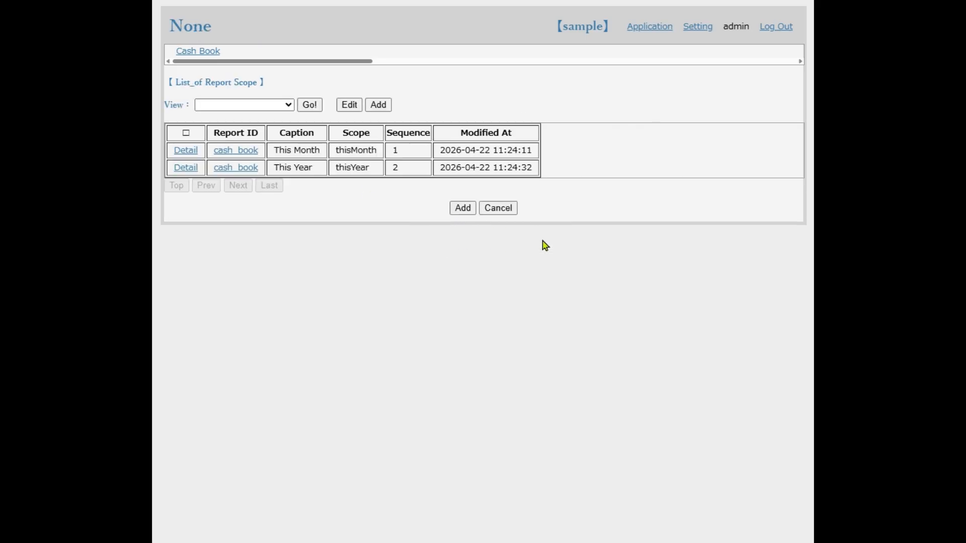
pyautogui.click(513, 215)
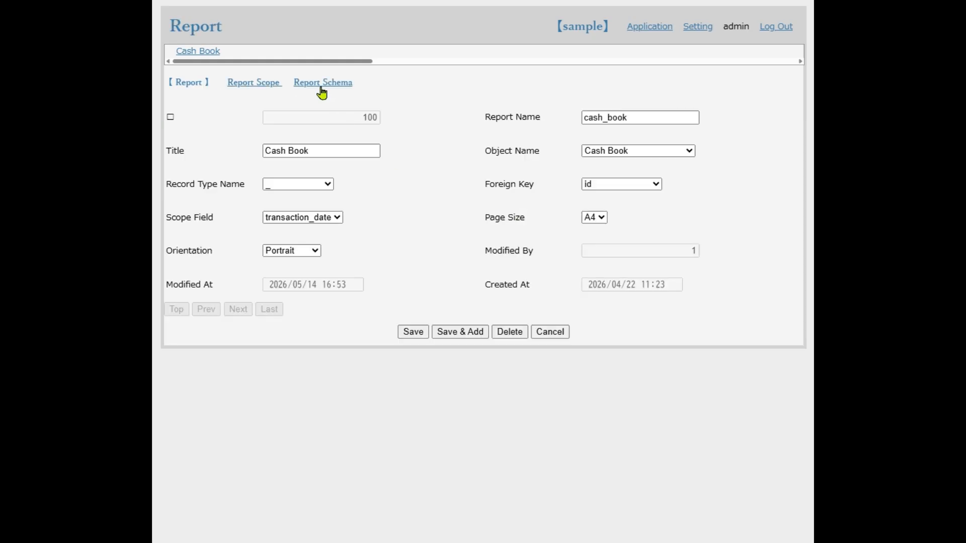
# Review the cash_book report's schema list and open the detail of its cash_book_list entry
pyautogui.click(322, 84)
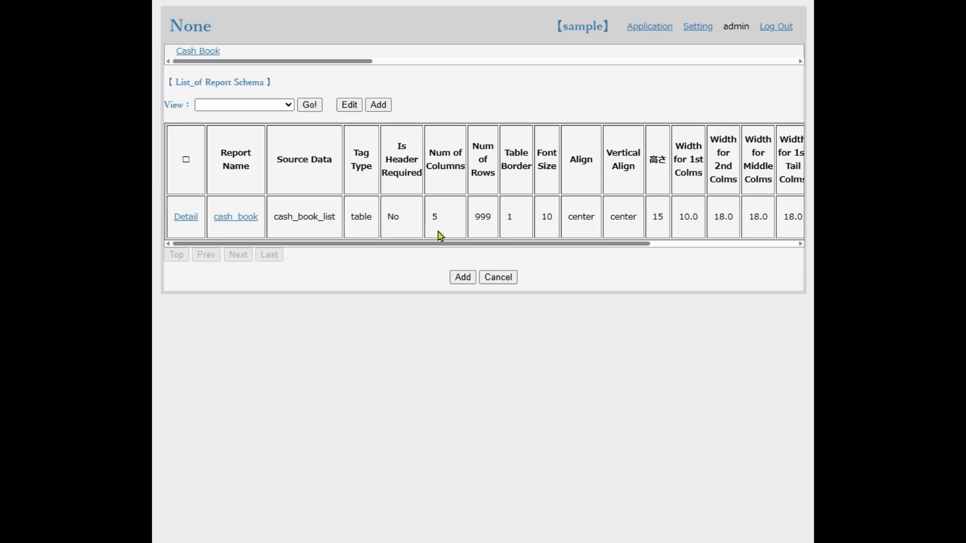
pyautogui.moveTo(456, 244); pyautogui.dragTo(385, 247)
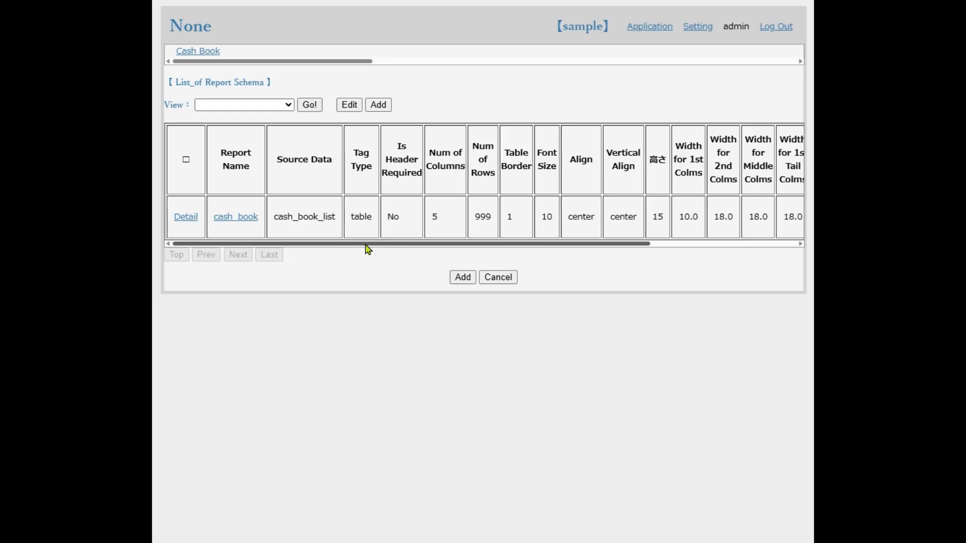
pyautogui.click(186, 217)
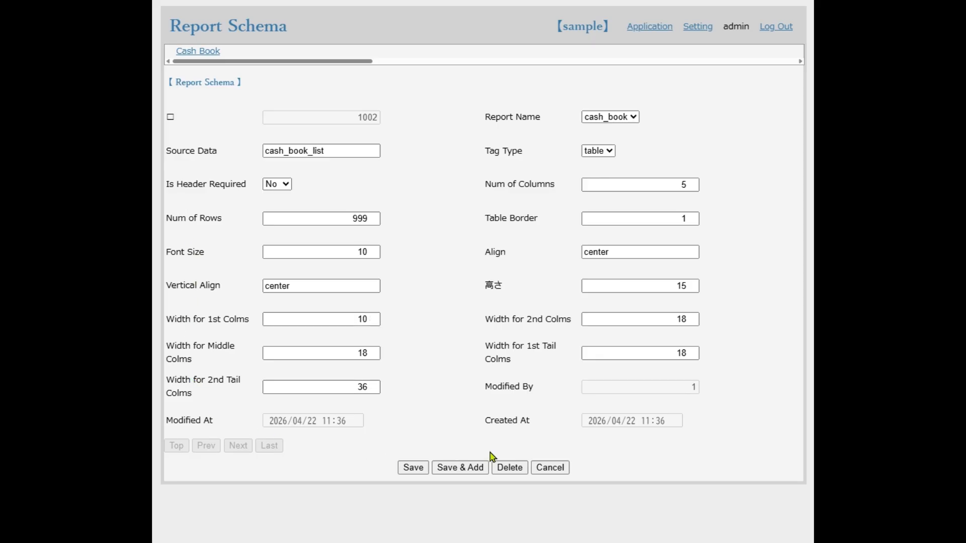
# Open the "February salary received" record from the Cash Book list and generate its This Month and This Year reports
pyautogui.click(211, 53)
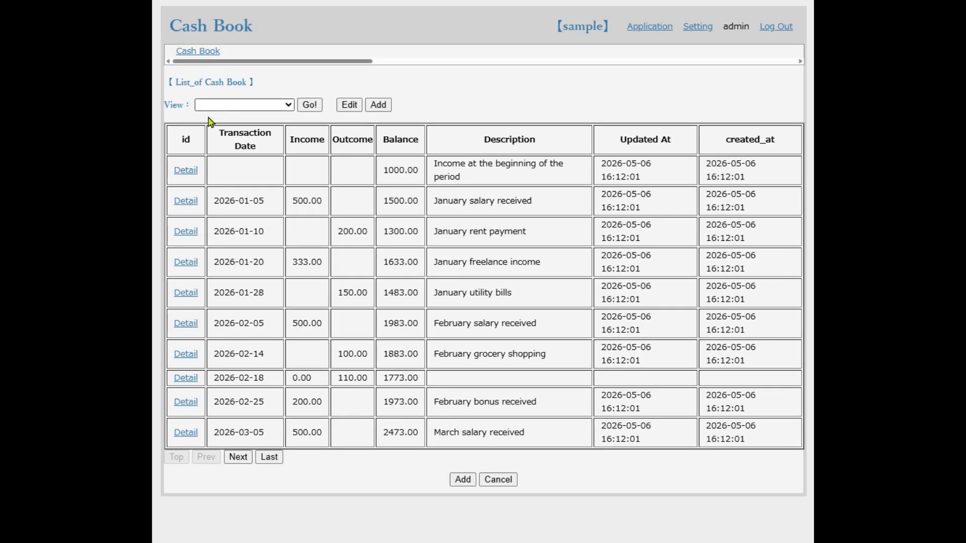
pyautogui.click(186, 324)
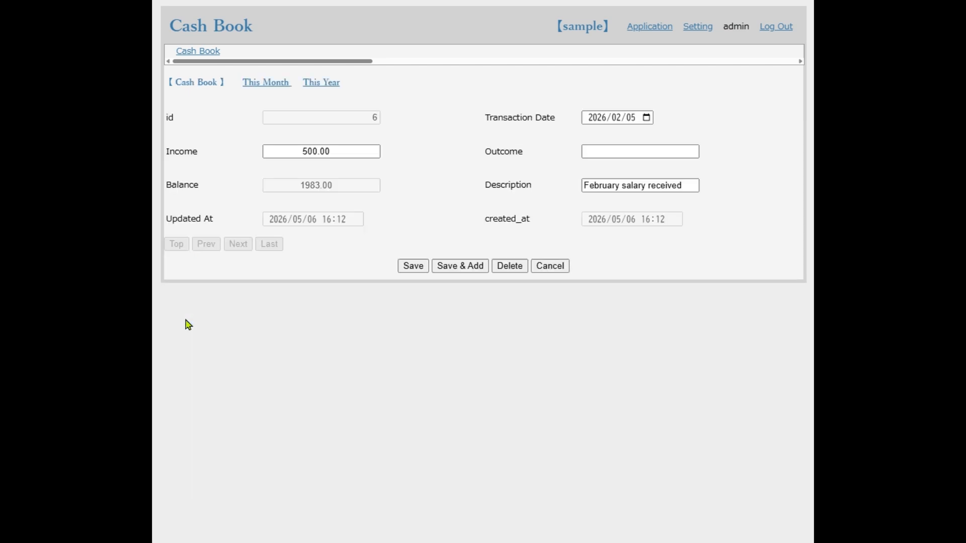
pyautogui.click(252, 86)
pyautogui.click(314, 89)
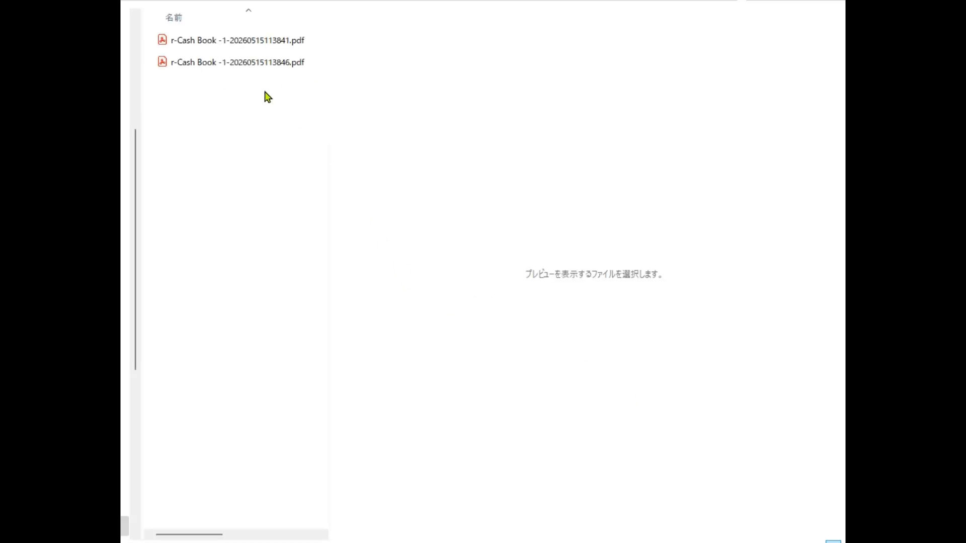
# Preview both generated Cash Book PDFs in the file explorer, the yearly report first and the February one second
pyautogui.click(249, 64)
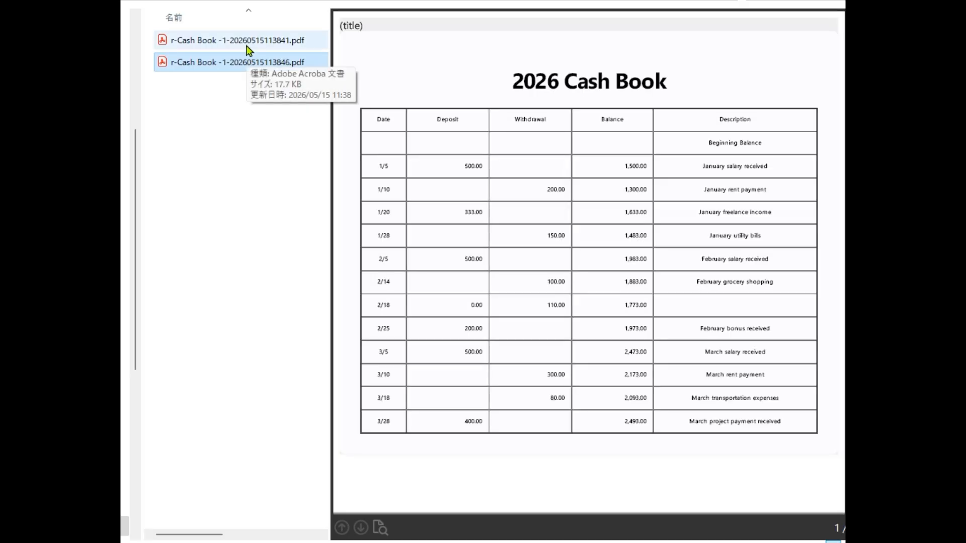
pyautogui.click(248, 46)
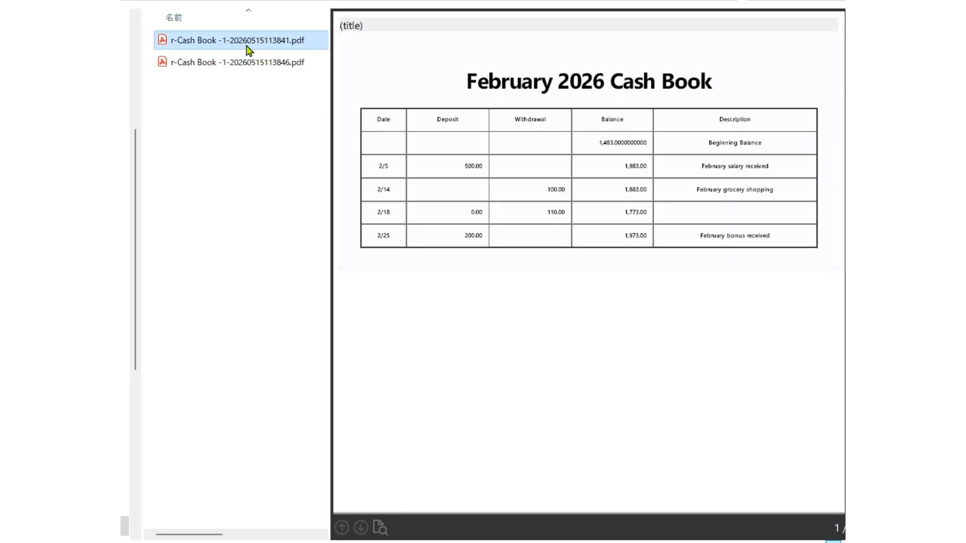